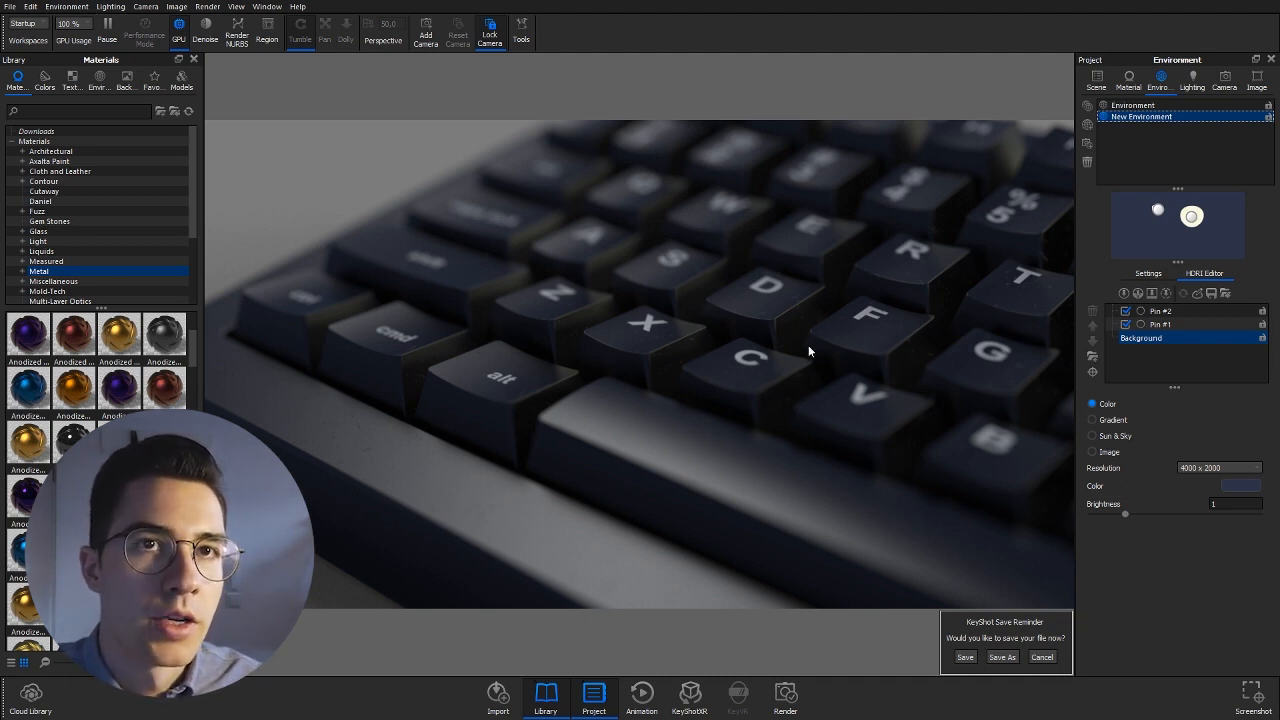
# Unlock Camera 2 and turn off its depth of field.
pyautogui.click(1224, 80)
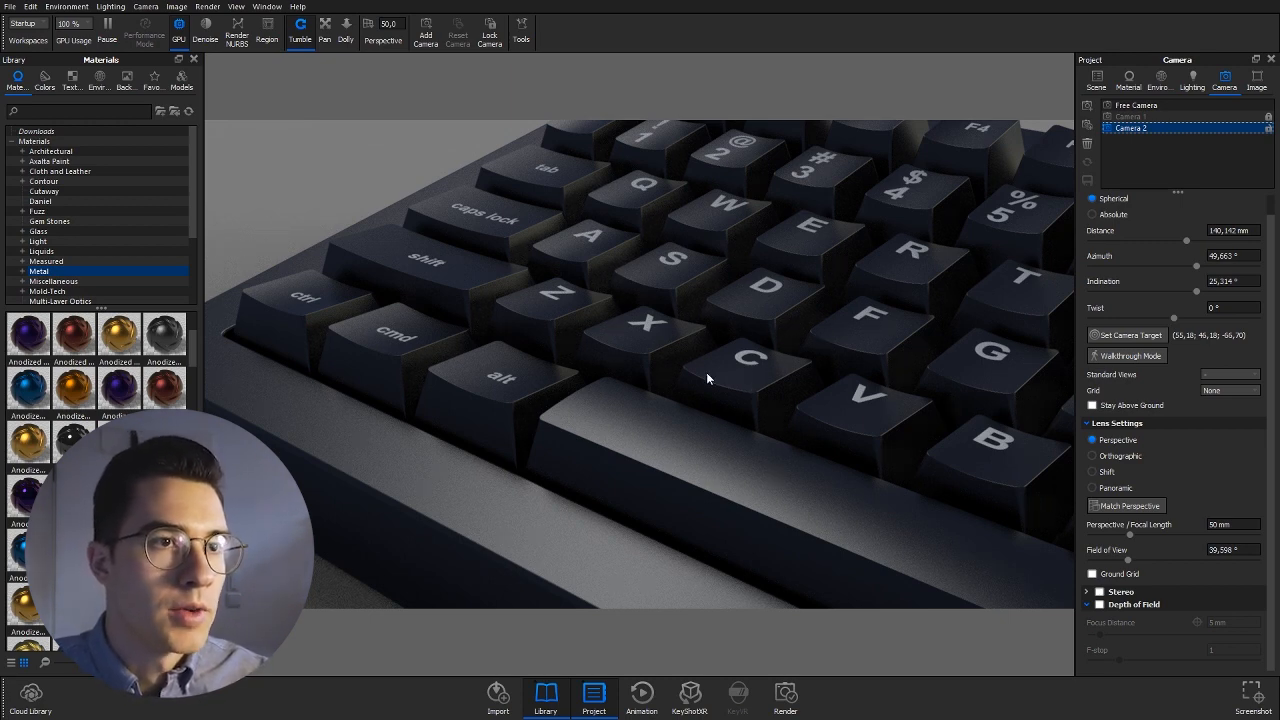
# Inspect the Plastic label on the keycaps' Dusty Anodized material and the background settings of the HDRI environment.
pyautogui.doubleClick(746, 382)
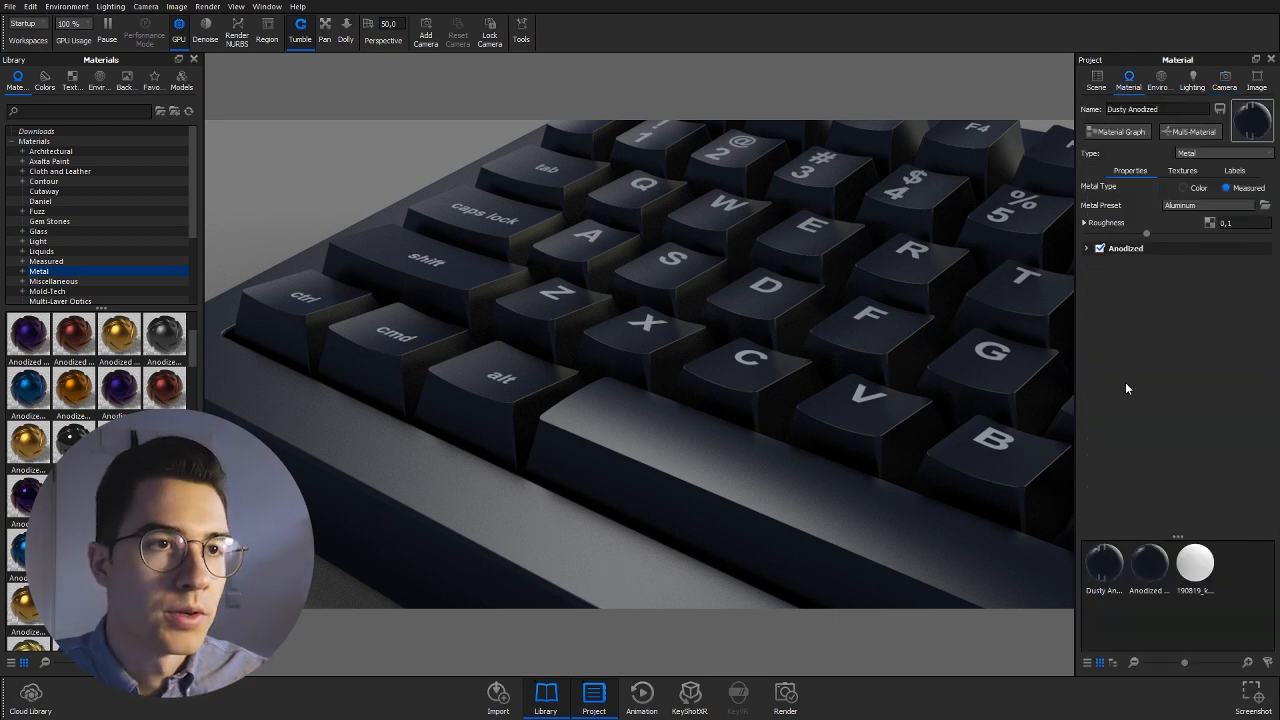
pyautogui.click(1234, 170)
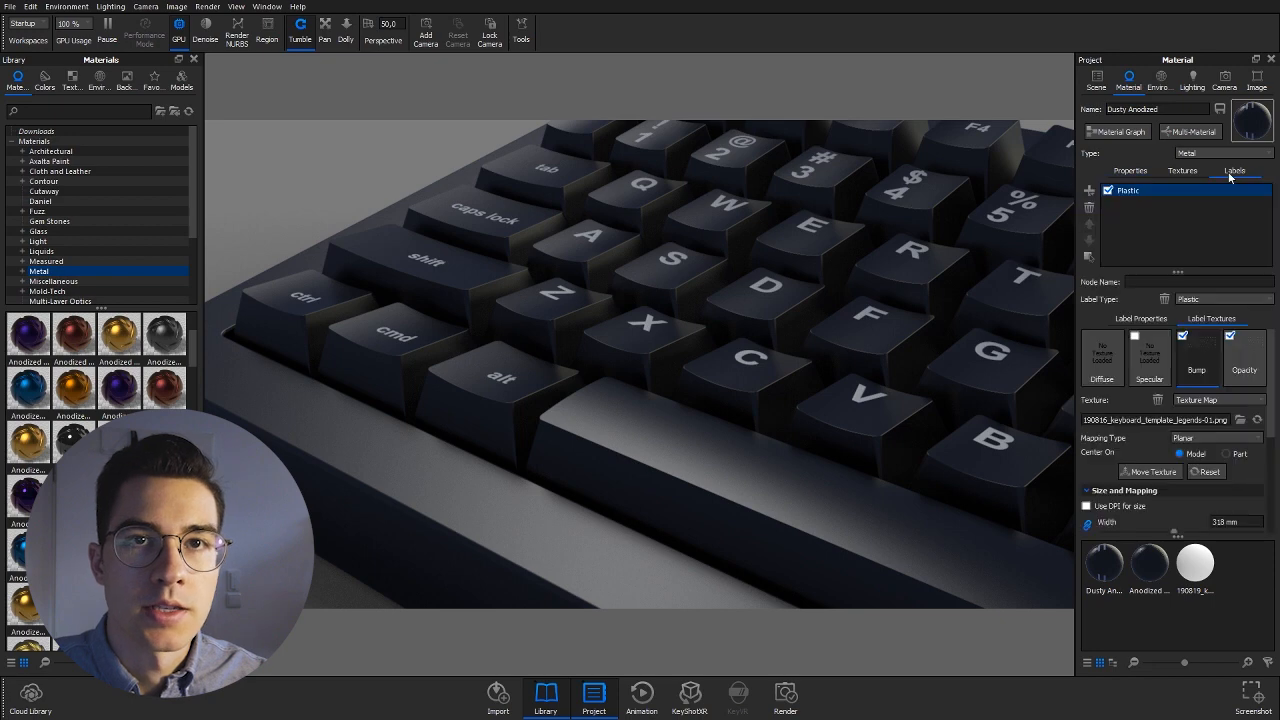
pyautogui.click(1104, 194)
pyautogui.click(1160, 82)
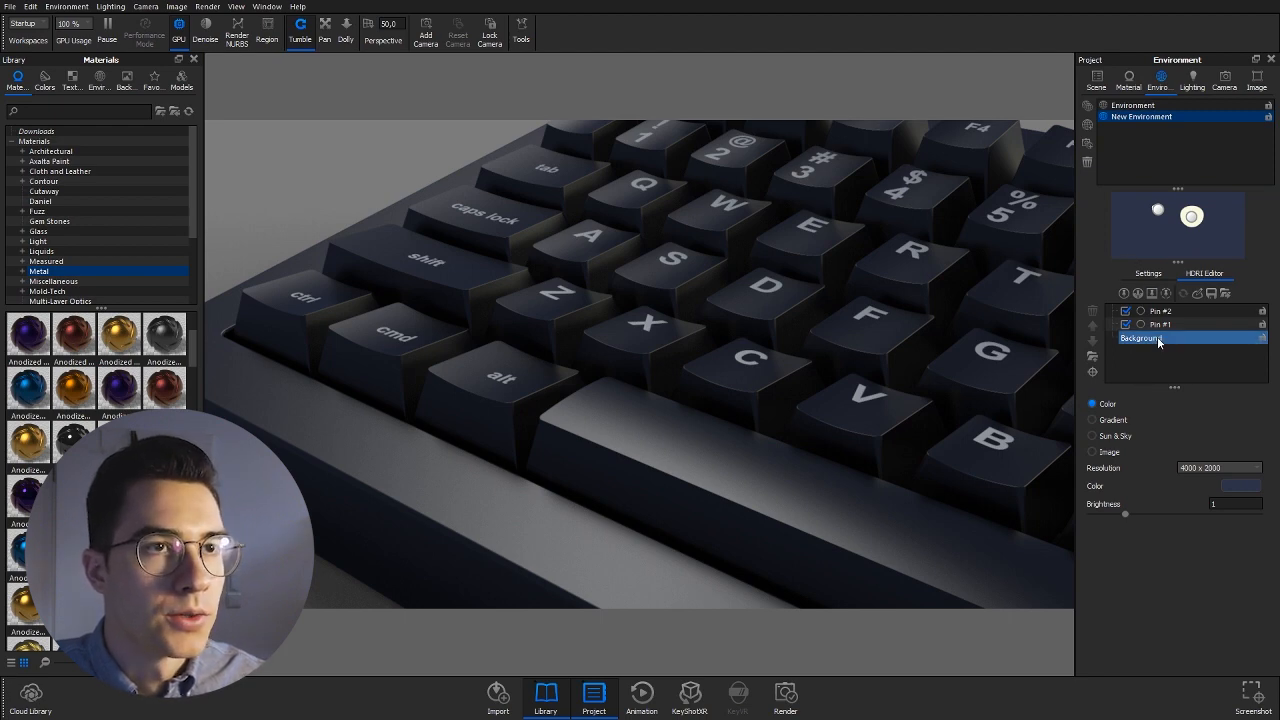
# Open the material graph of the keycaps' Dusty Anodized material and place its window clear of the front keys.
pyautogui.doubleClick(871, 343)
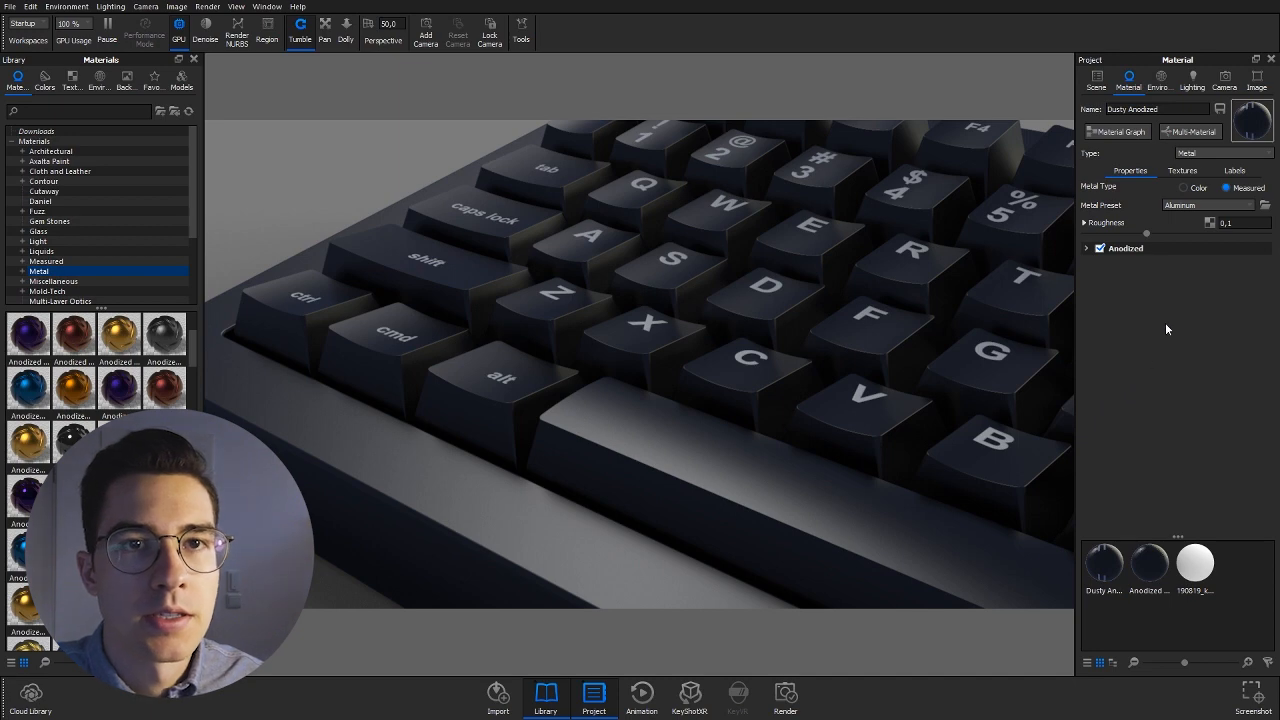
pyautogui.click(1115, 137)
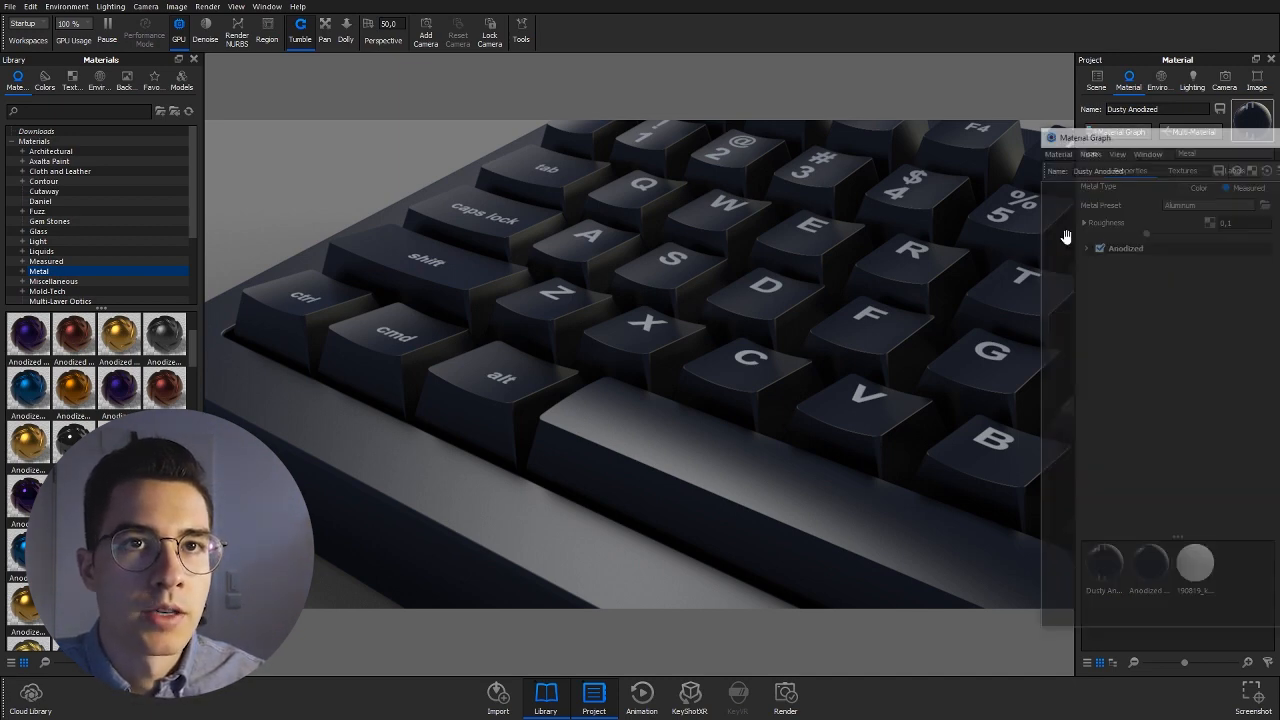
pyautogui.moveTo(1160, 133); pyautogui.dragTo(449, 68)
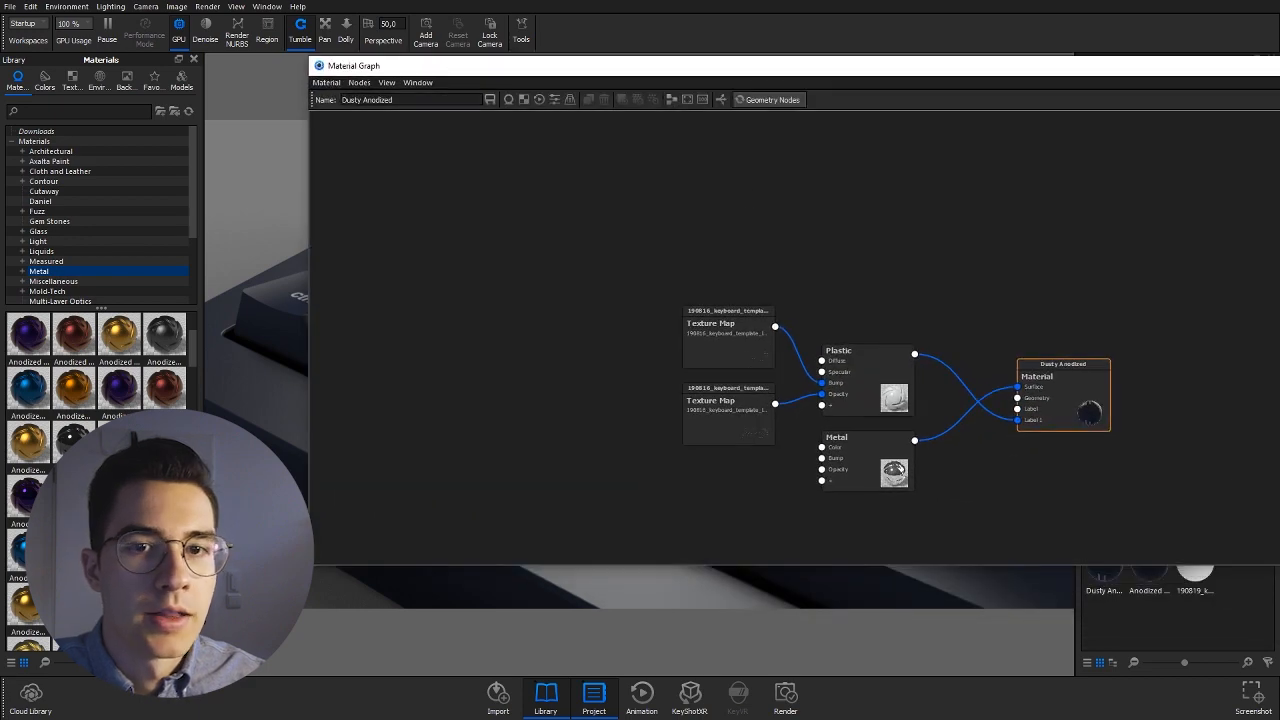
pyautogui.moveTo(1166, 503); pyautogui.dragTo(856, 502)
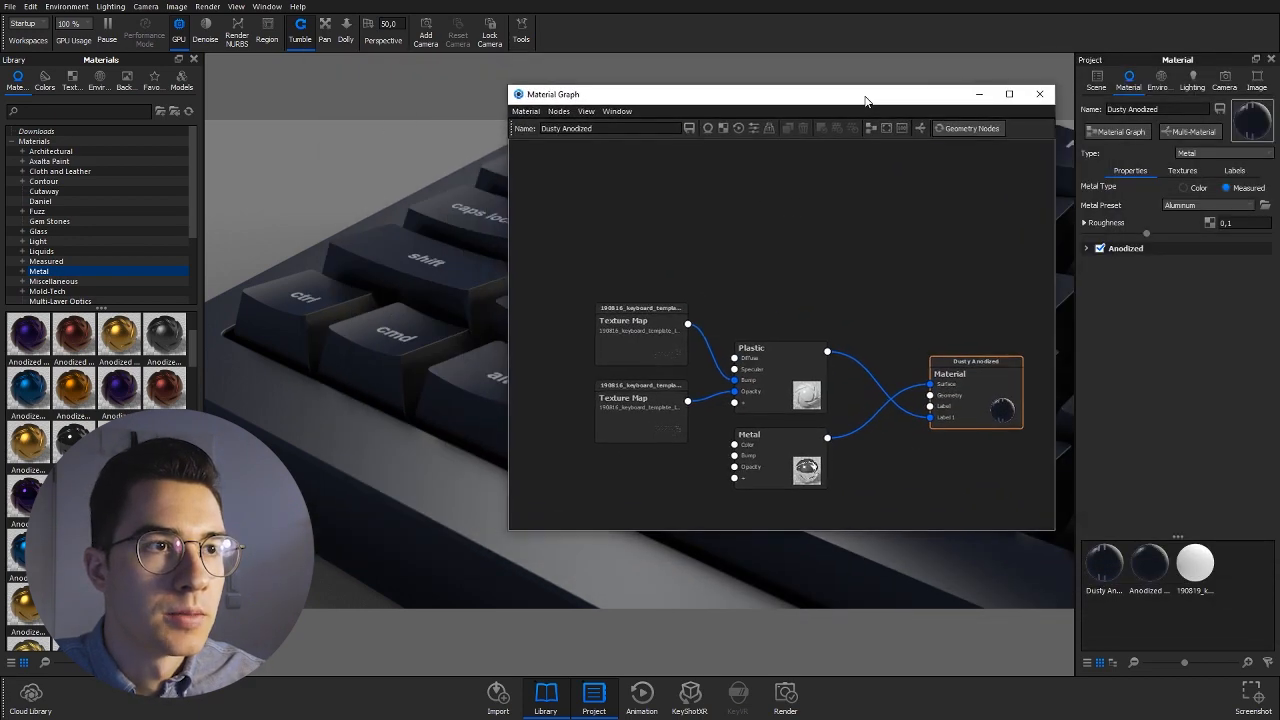
pyautogui.moveTo(866, 94); pyautogui.dragTo(1068, 30)
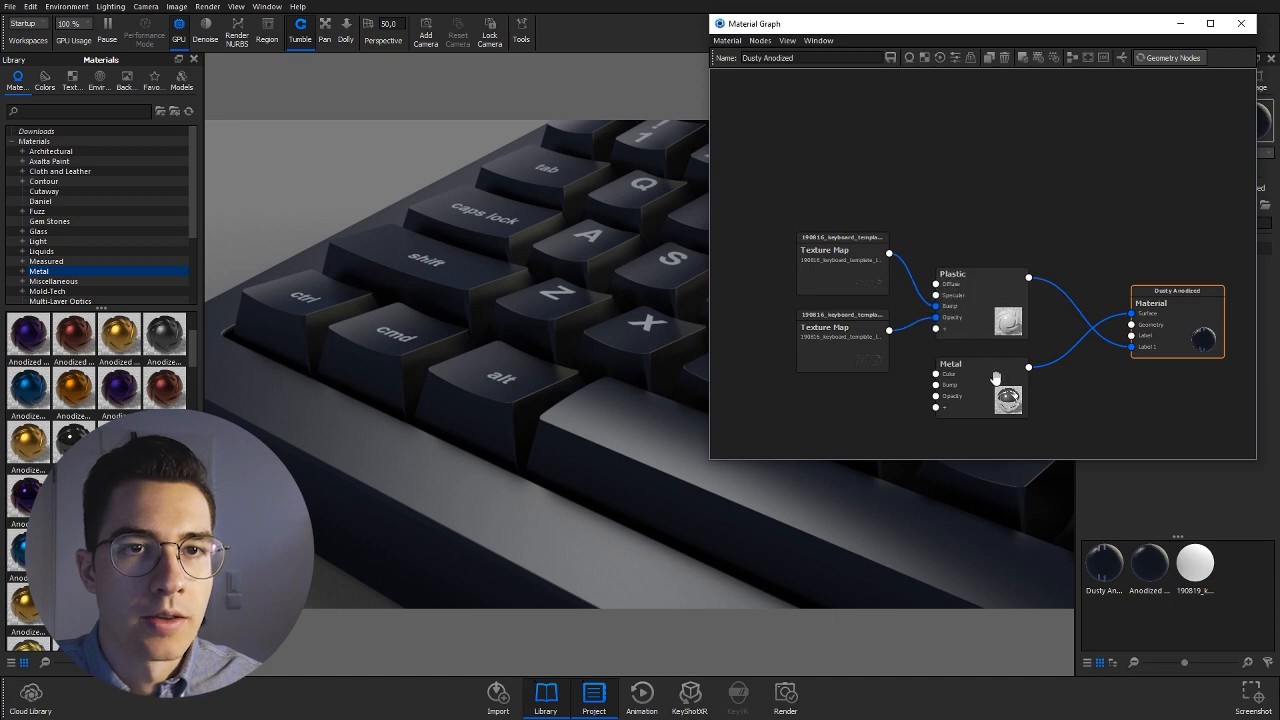
# Move the Metal node above the Plastic node in the material graph and widen the graph window.
pyautogui.moveTo(1001, 399); pyautogui.dragTo(996, 335)
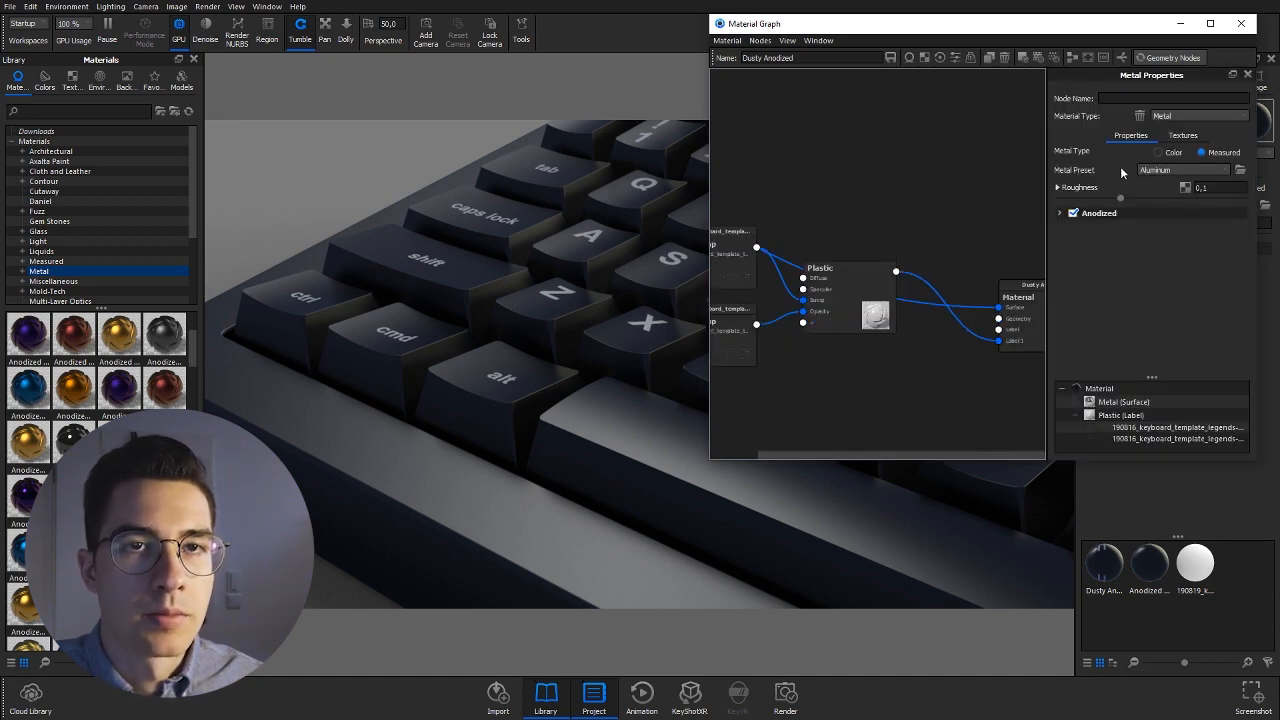
pyautogui.scroll(-3, 950, 290)
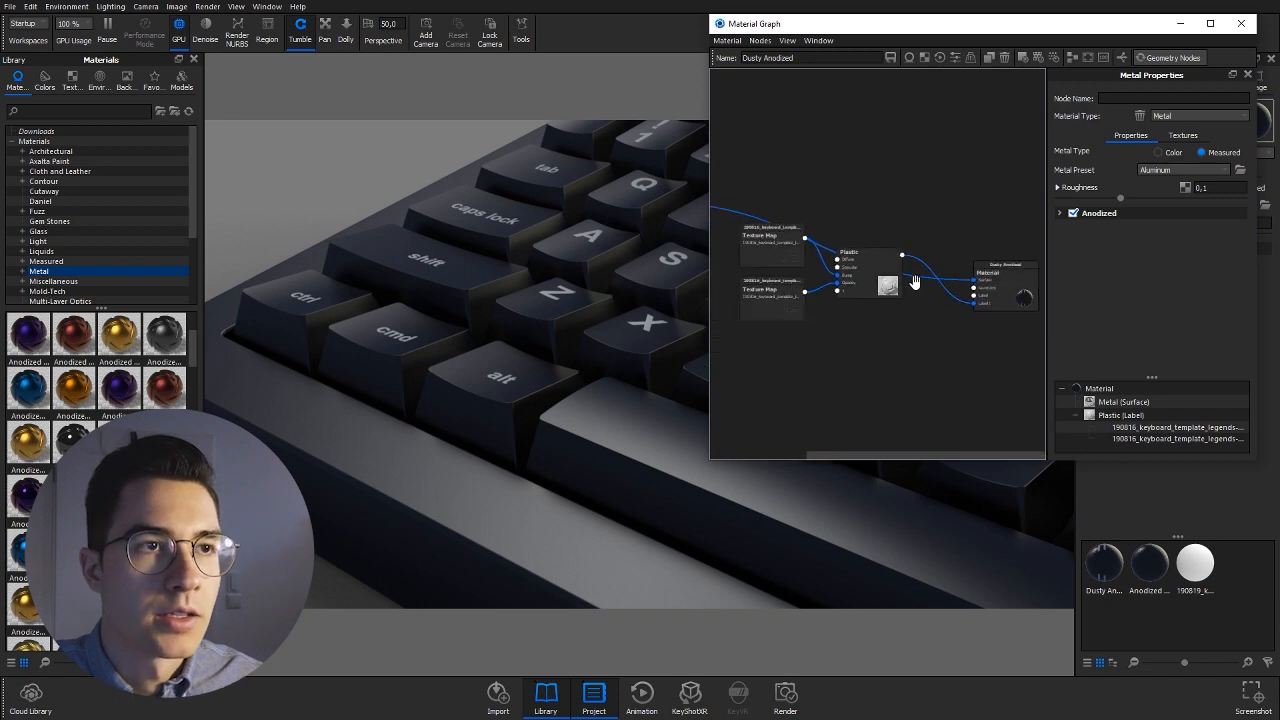
pyautogui.moveTo(710, 362); pyautogui.dragTo(596, 377)
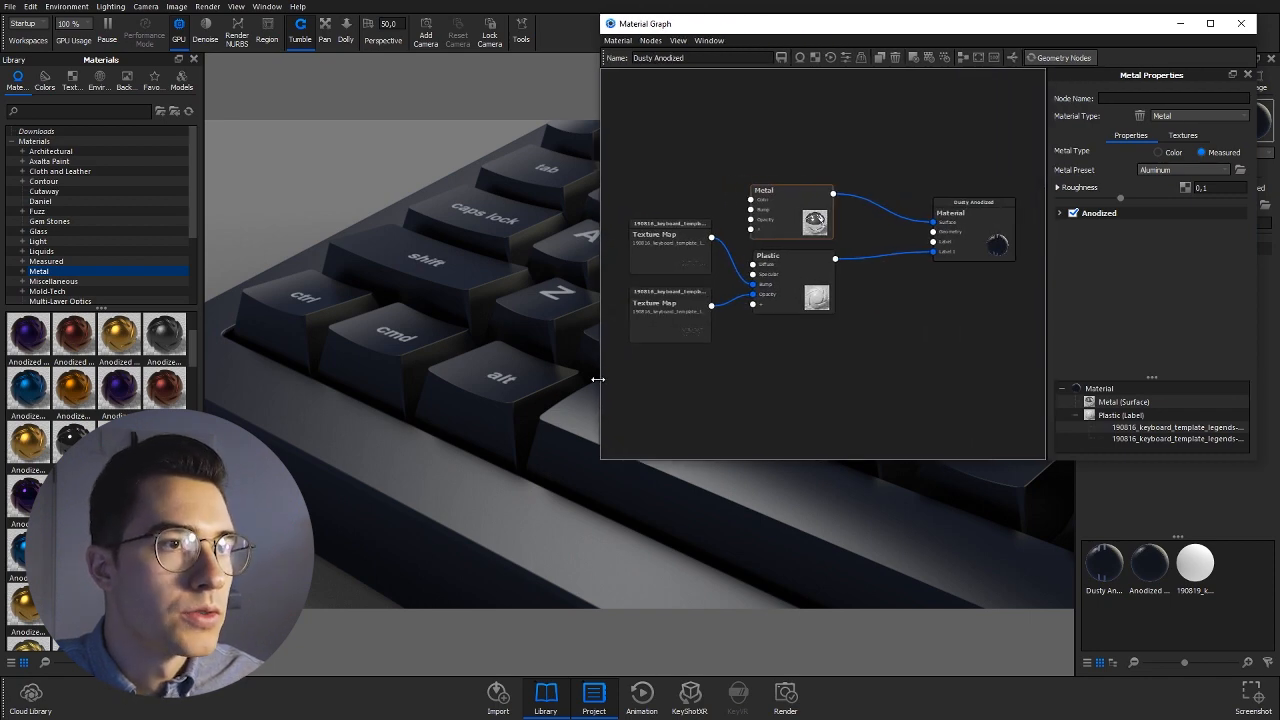
# Add a Fuzz geometry node, connect it to the Material node's Geometry input, and execute the geometry node.
pyautogui.rightClick(790, 137)
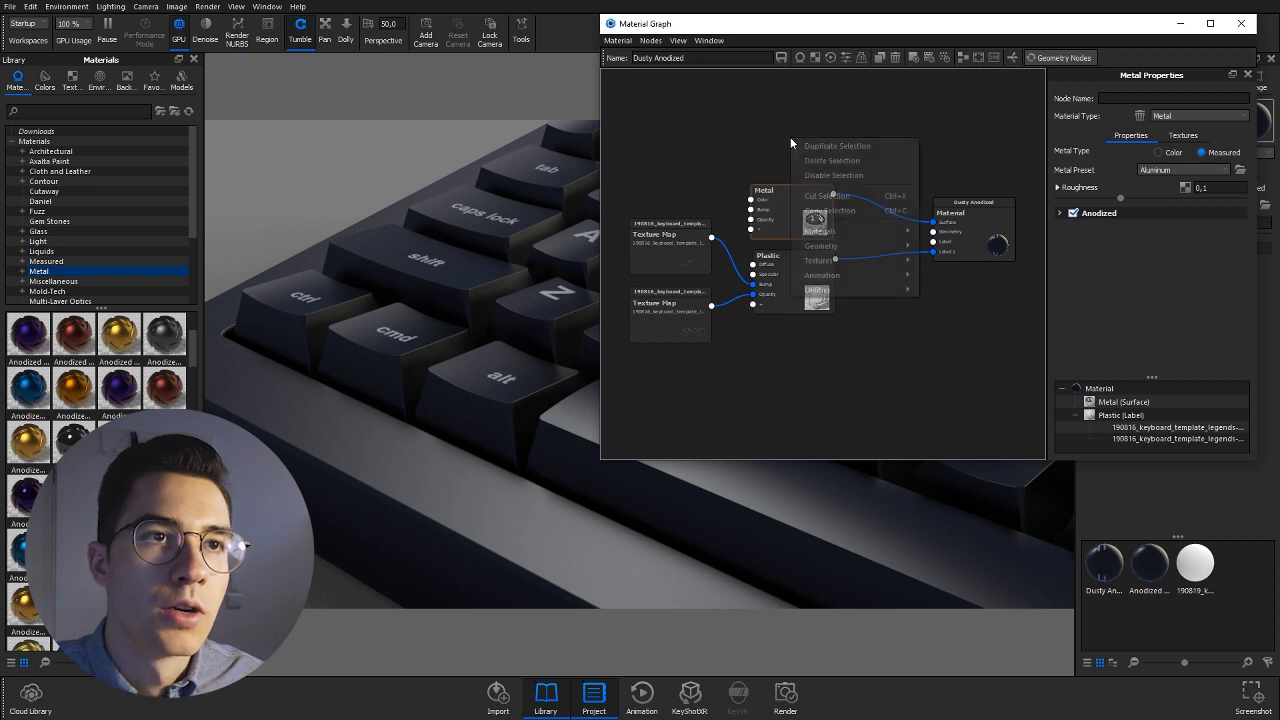
pyautogui.moveTo(834, 248)
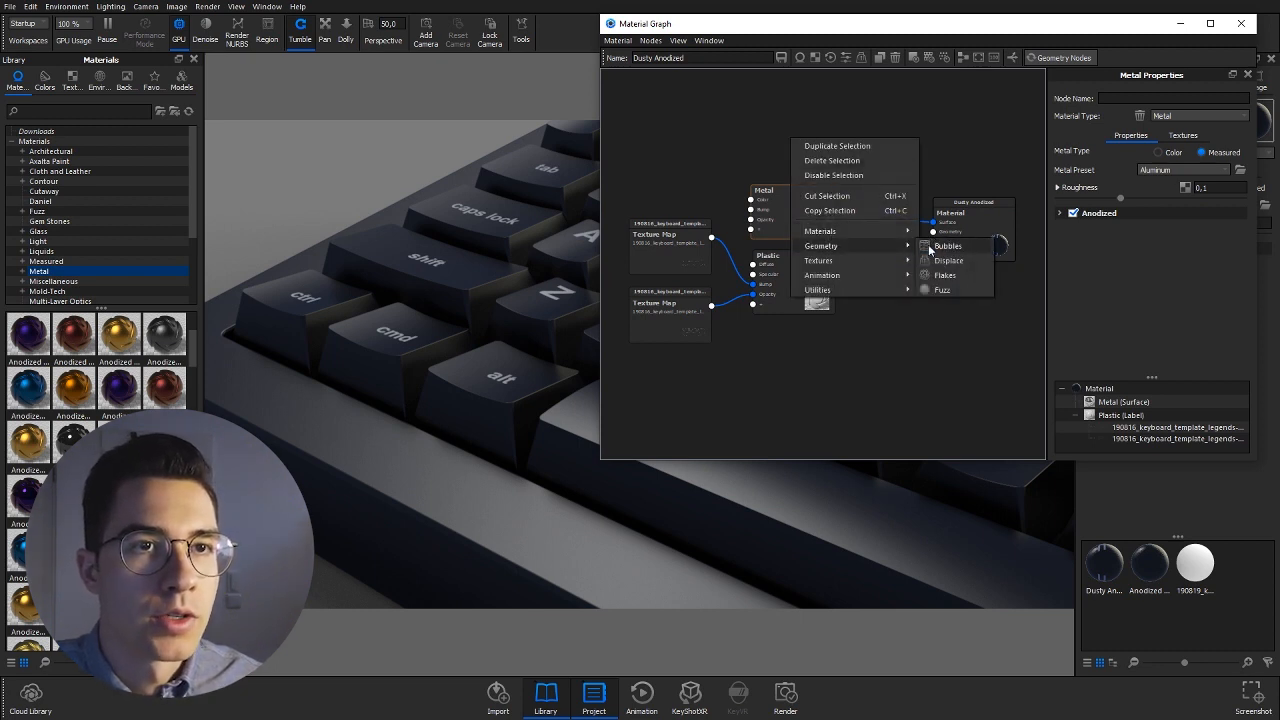
pyautogui.click(940, 288)
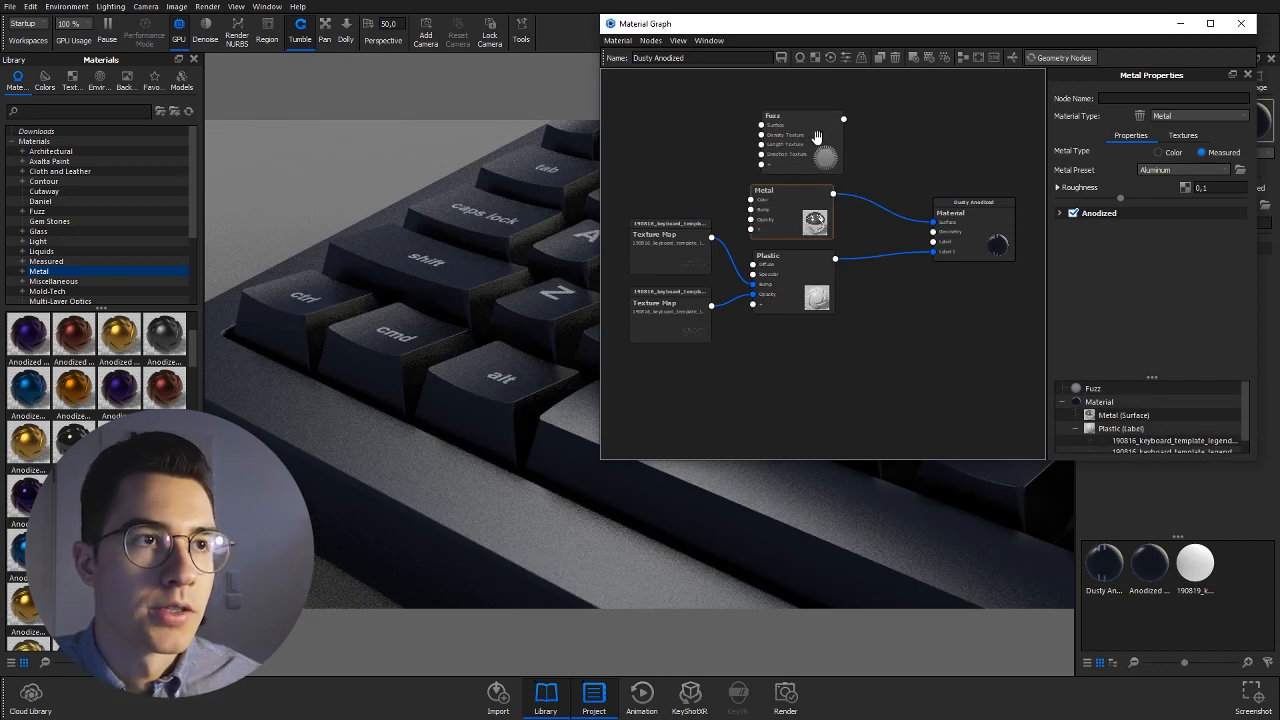
pyautogui.moveTo(817, 136); pyautogui.dragTo(935, 238)
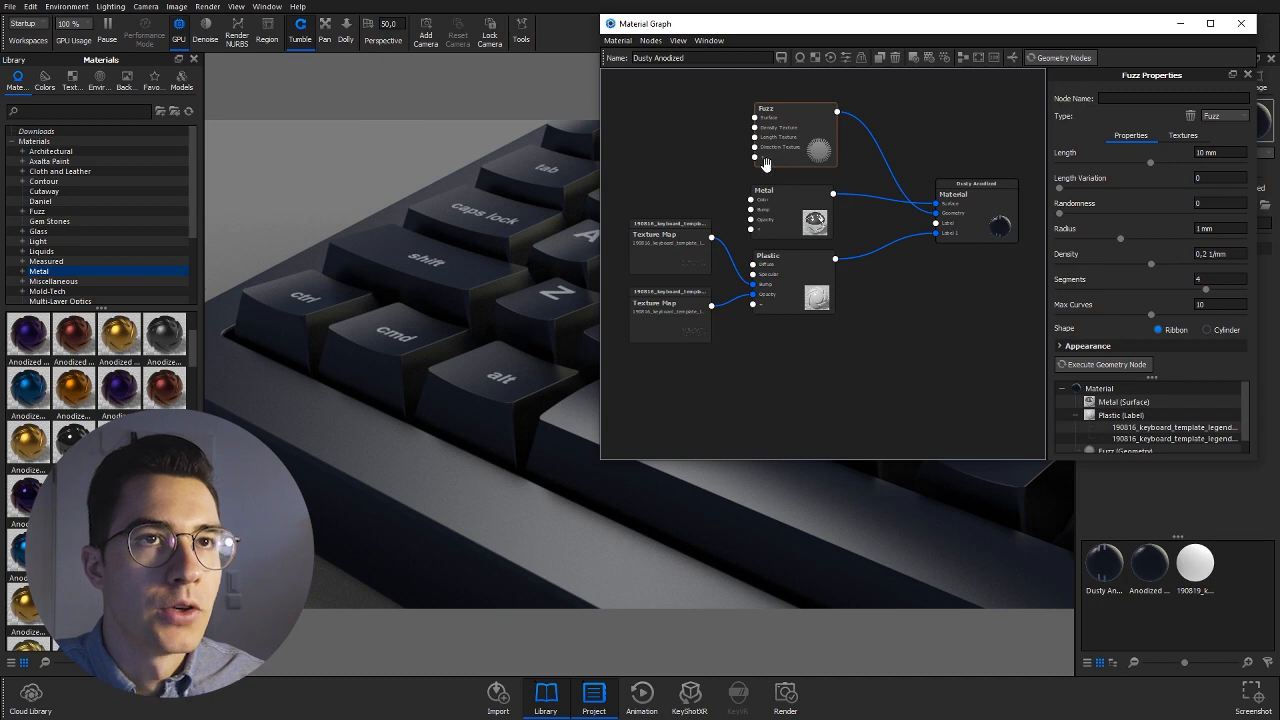
pyautogui.click(1104, 365)
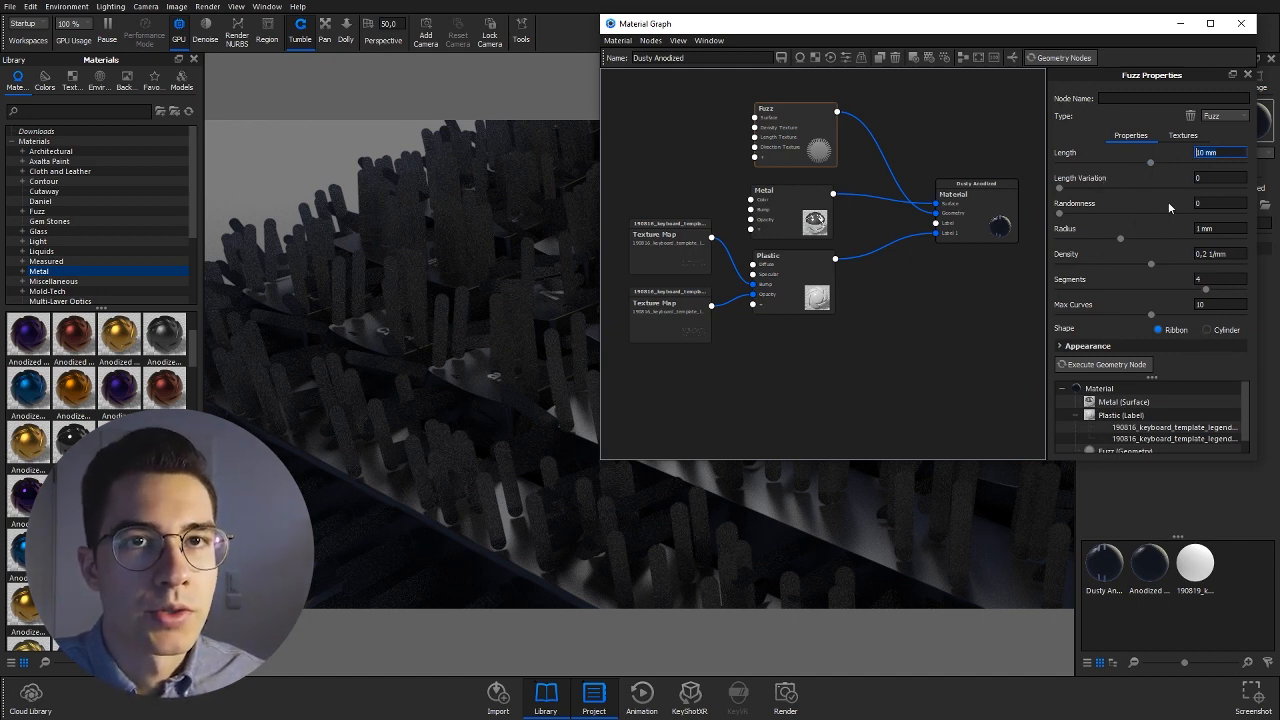
# Set the fuzz length to 1 mm and its radius to 0.207 mm, and execute the geometry node again.
pyautogui.write('1')
pyautogui.press('Tab')
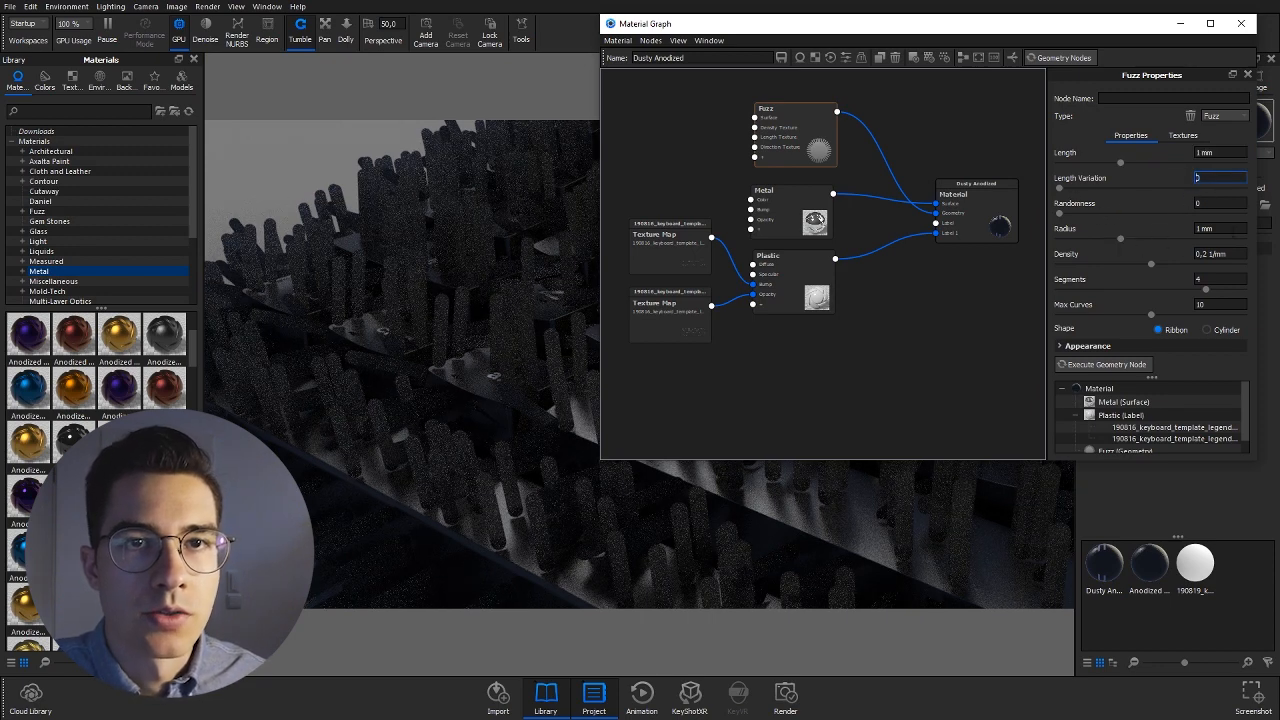
pyautogui.moveTo(1230, 230); pyautogui.dragTo(1071, 252)
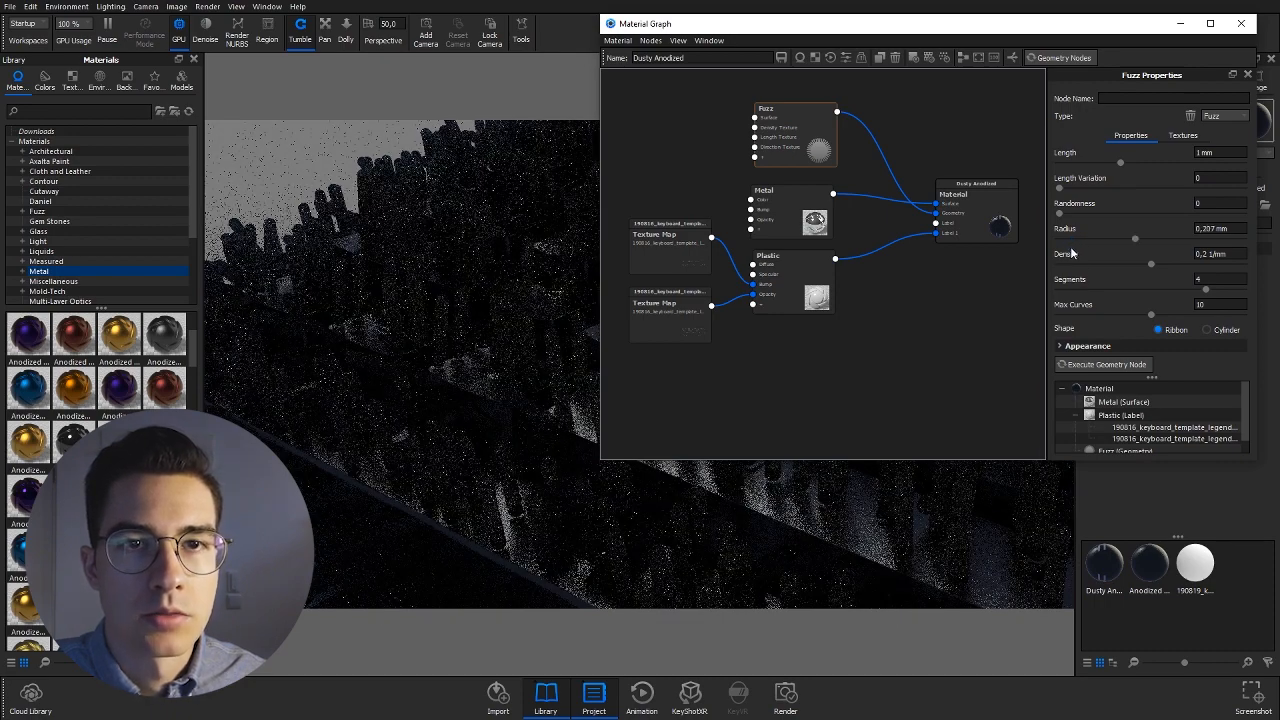
pyautogui.click(1118, 368)
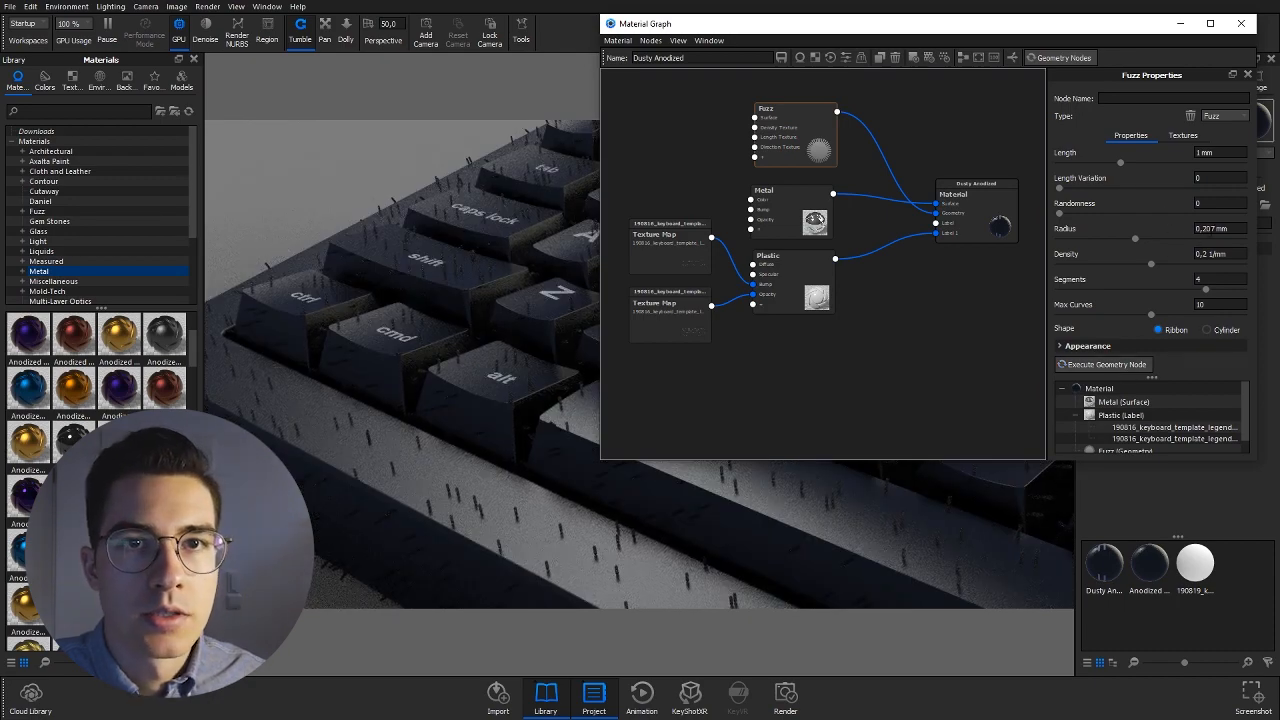
# Set the fuzz radius to 0.1 mm and regenerate the fuzz on the keyboard.
pyautogui.moveTo(1230, 229); pyautogui.dragTo(1202, 229)
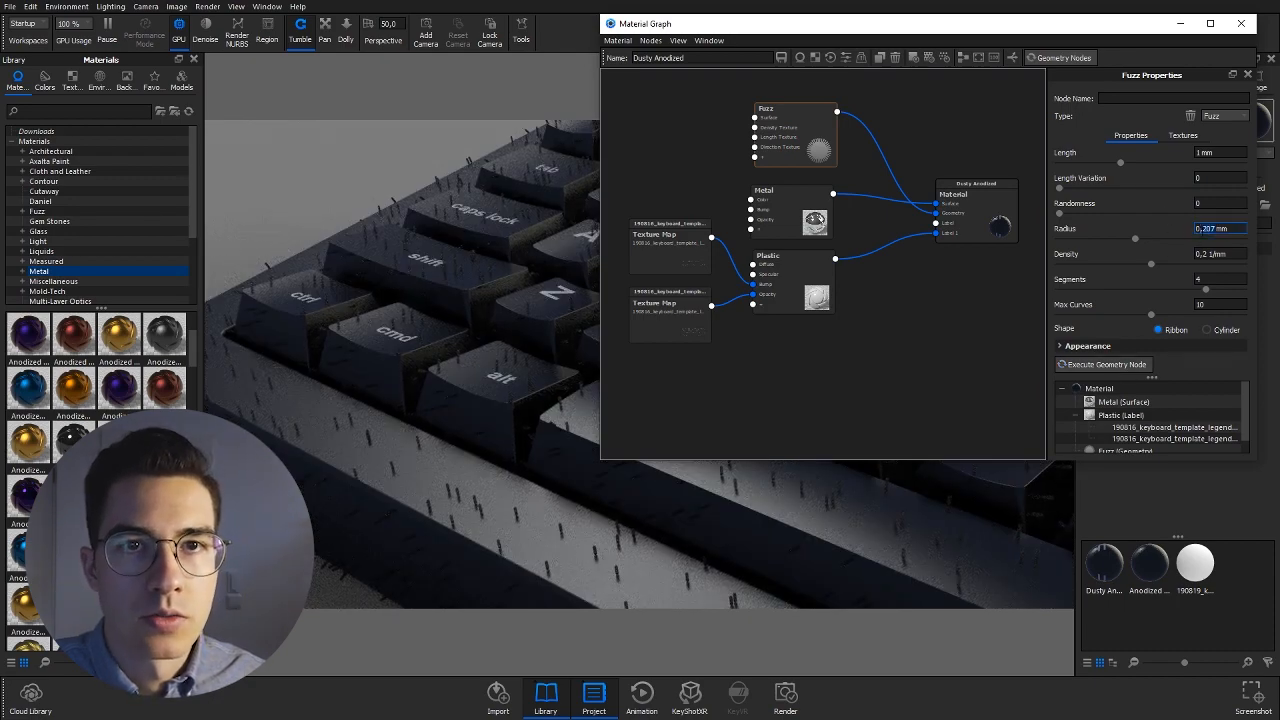
pyautogui.write(',1')
pyautogui.press('Return')
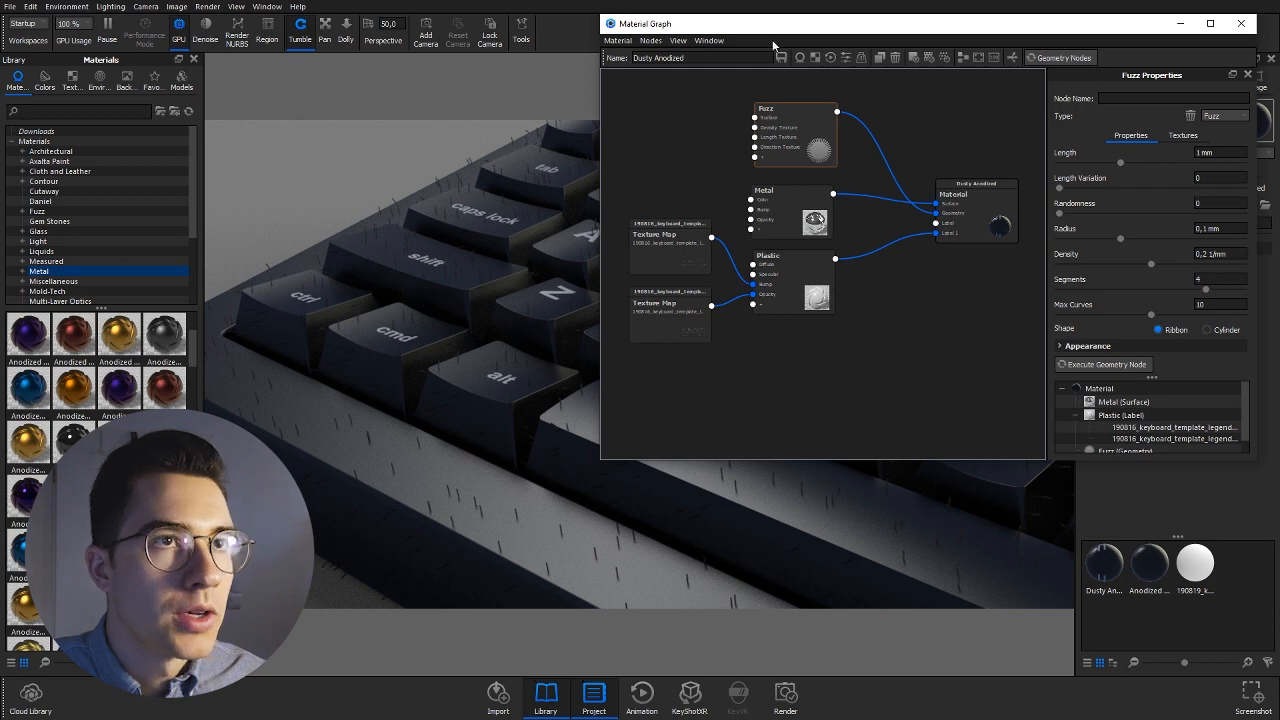
pyautogui.moveTo(720, 23); pyautogui.dragTo(992, 71)
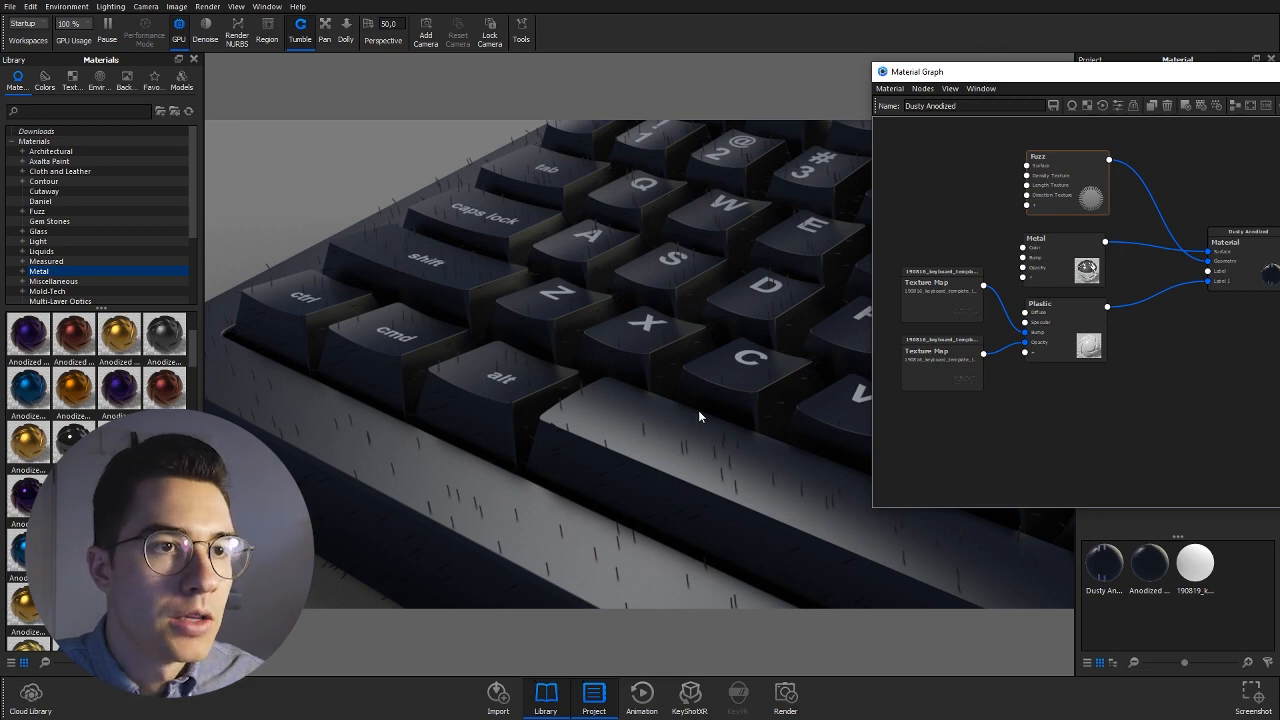
pyautogui.moveTo(978, 74); pyautogui.dragTo(795, 48)
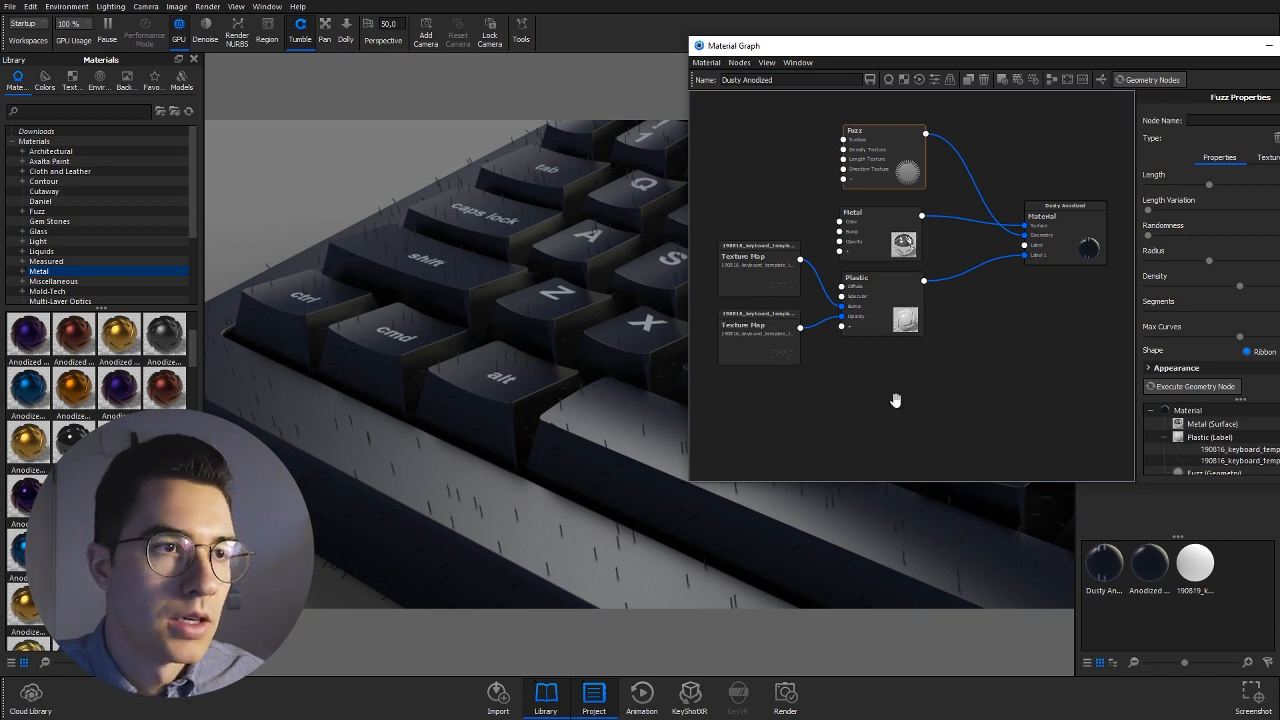
pyautogui.moveTo(903, 394); pyautogui.dragTo(805, 371)
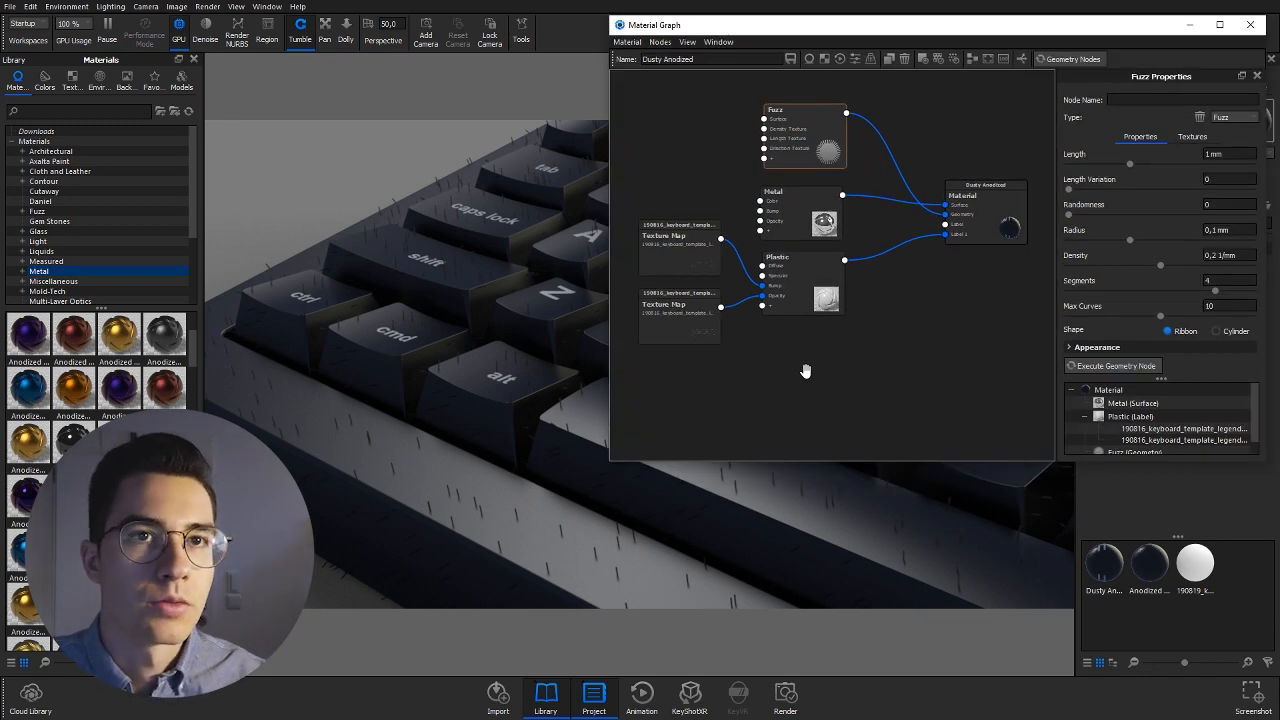
# Add the Gravel_Normal normal map from the texture library to the graph and connect it to the Fuzz node's Direction Texture input.
pyautogui.click(70, 84)
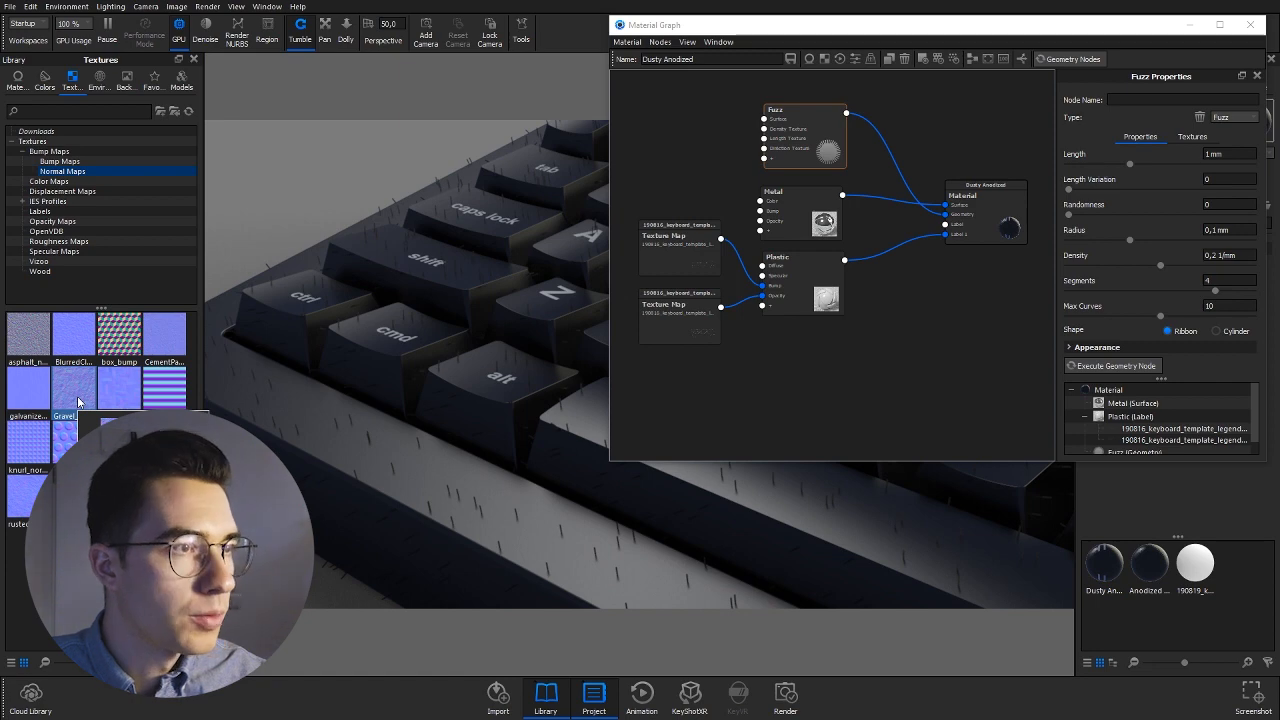
pyautogui.moveTo(78, 401); pyautogui.dragTo(738, 193)
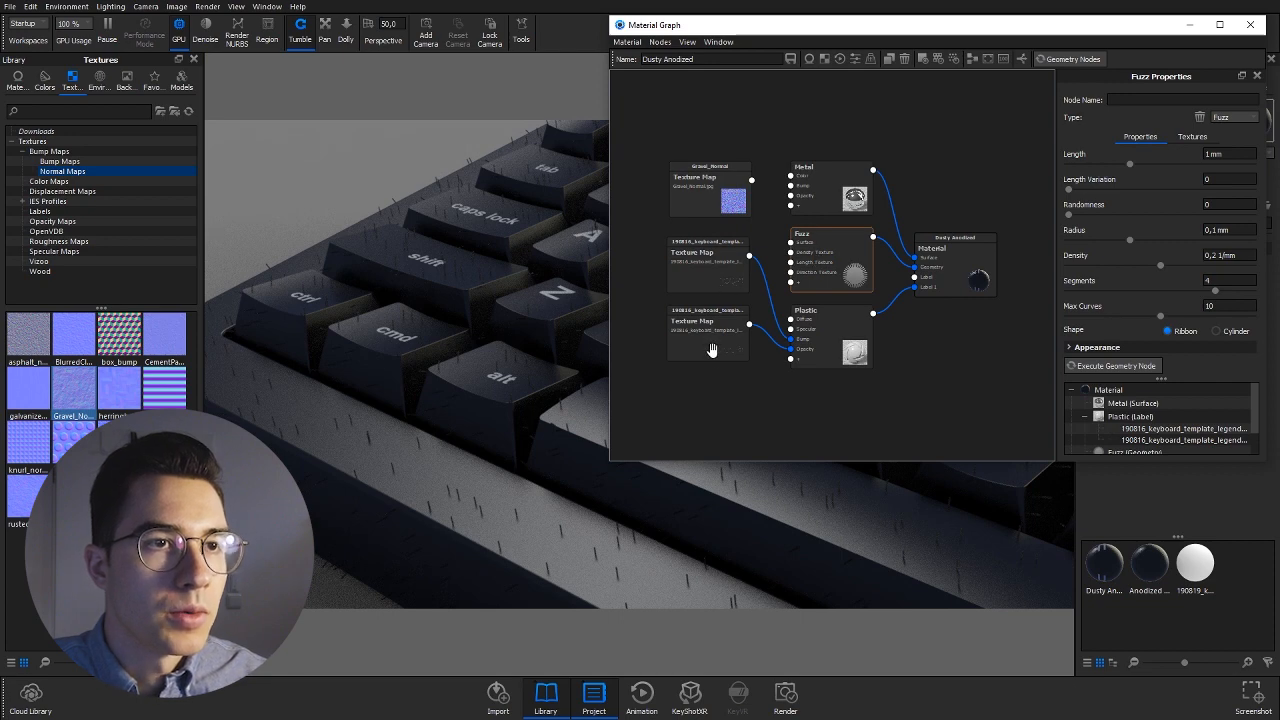
pyautogui.moveTo(712, 349); pyautogui.dragTo(712, 420)
pyautogui.moveTo(720, 277); pyautogui.dragTo(714, 336)
pyautogui.moveTo(720, 202); pyautogui.dragTo(790, 276)
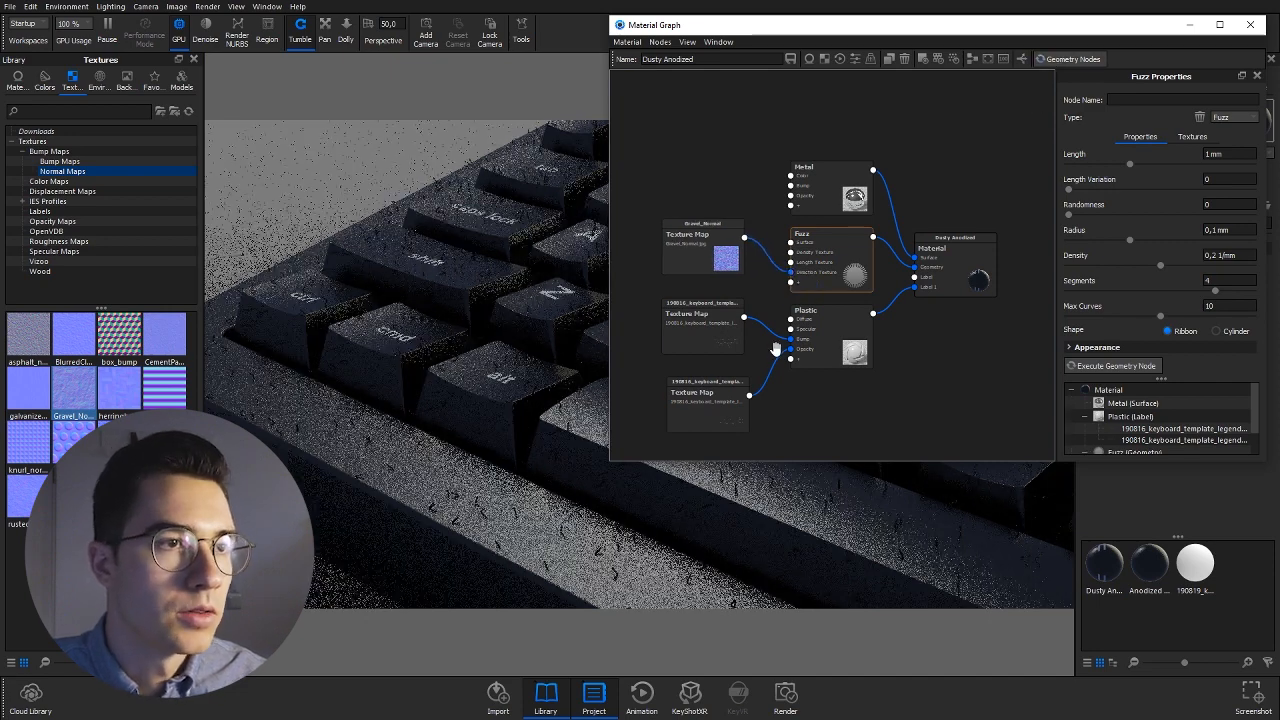
# Set the Gravel_Normal texture's bump height to 10 and regenerate the fuzz.
pyautogui.moveTo(510, 467); pyautogui.dragTo(423, 349)
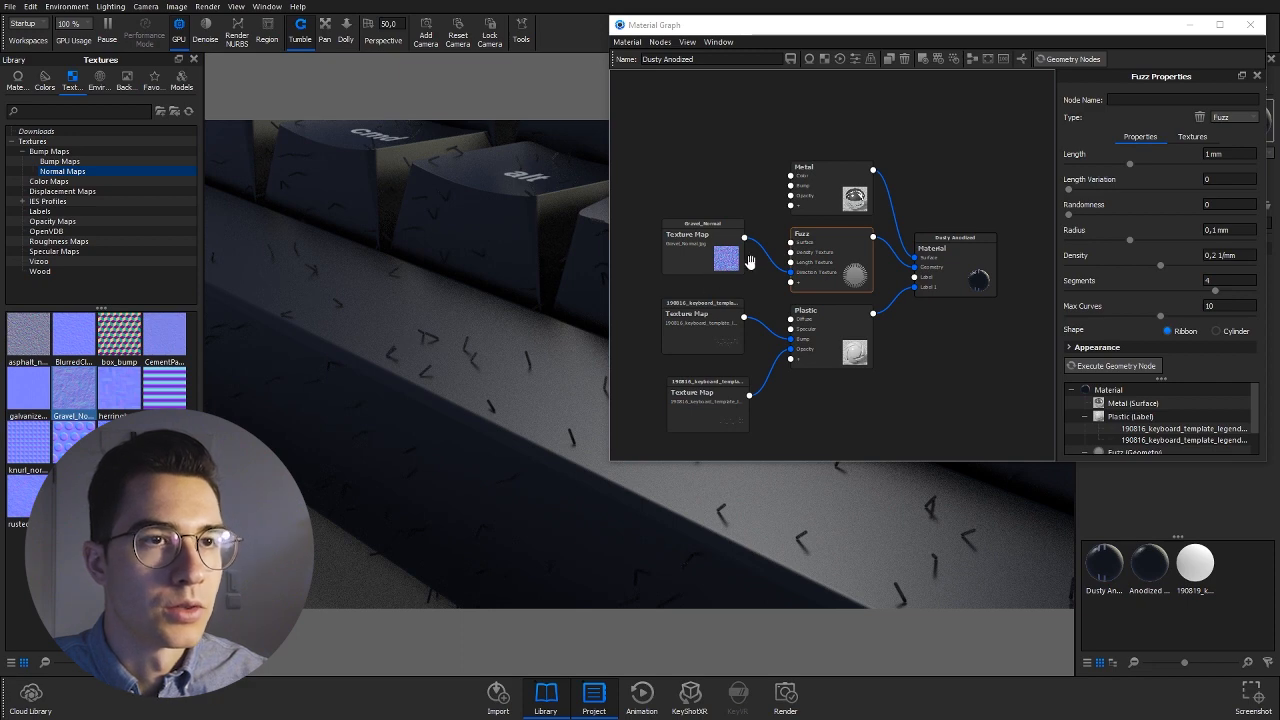
pyautogui.moveTo(715, 259); pyautogui.dragTo(714, 268)
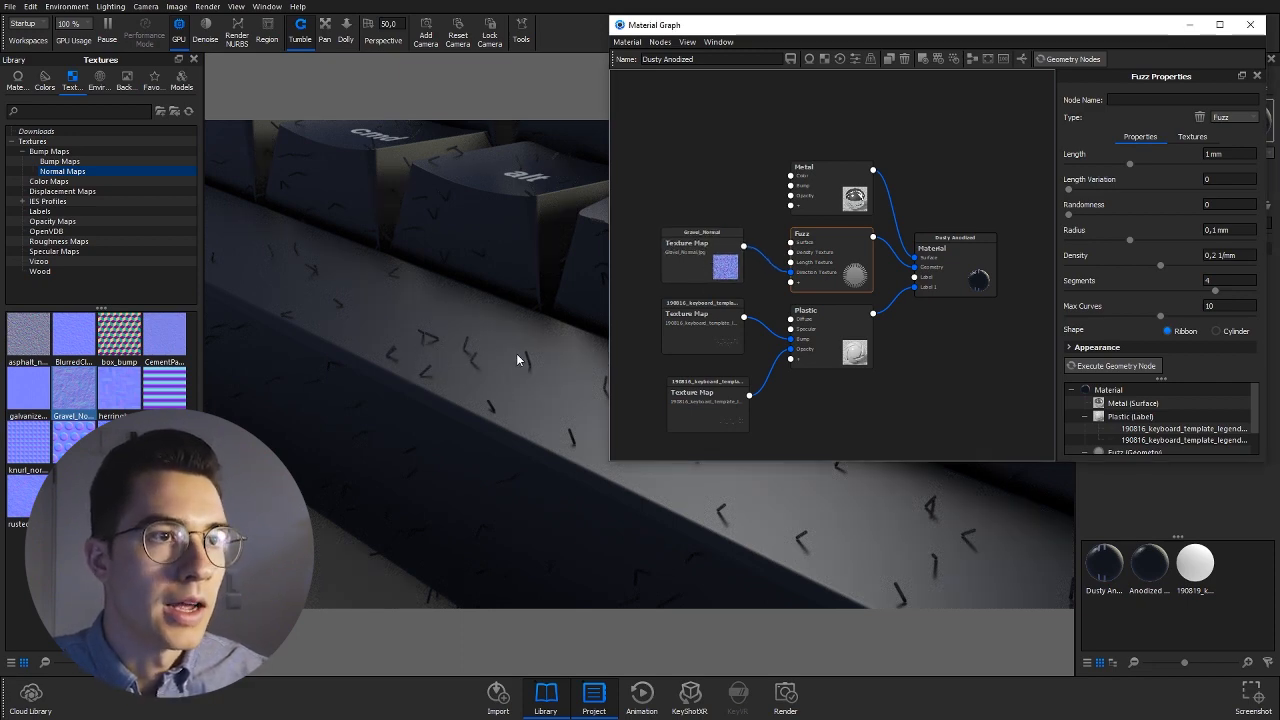
pyautogui.click(690, 256)
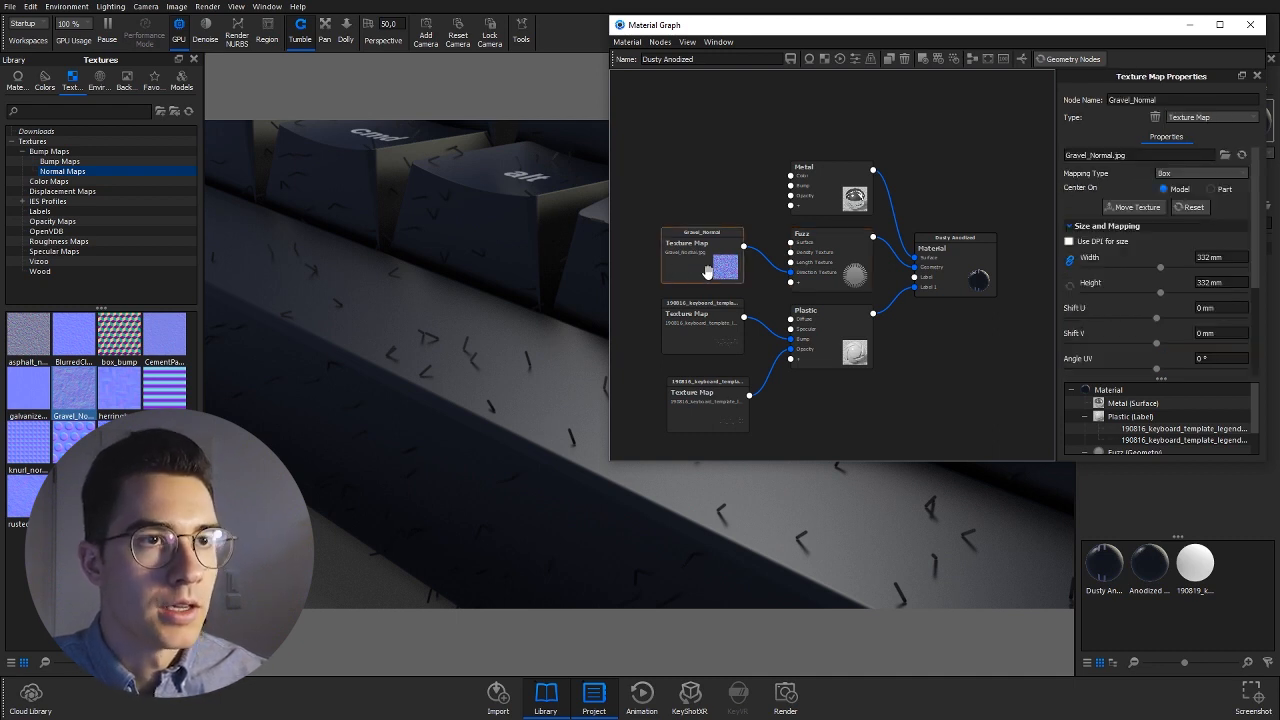
pyautogui.scroll(-3, 1258, 235)
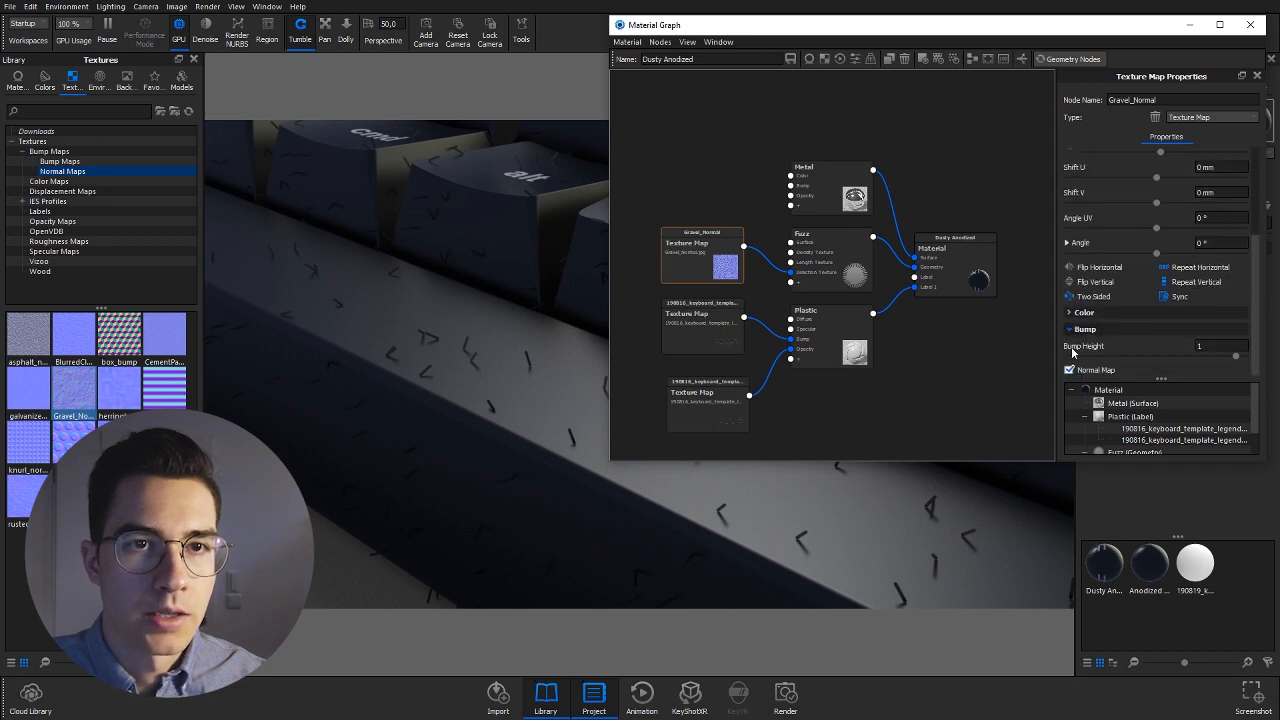
pyautogui.click(1213, 345)
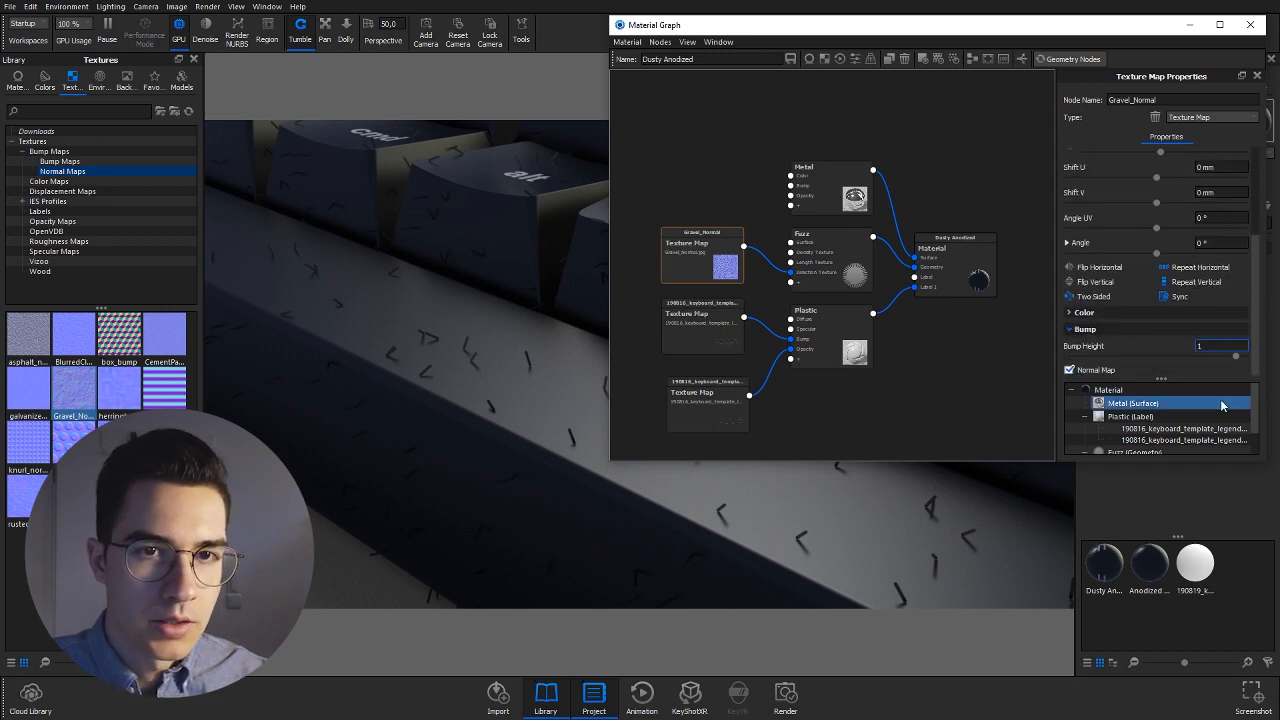
pyautogui.write('0')
pyautogui.press('Tab')
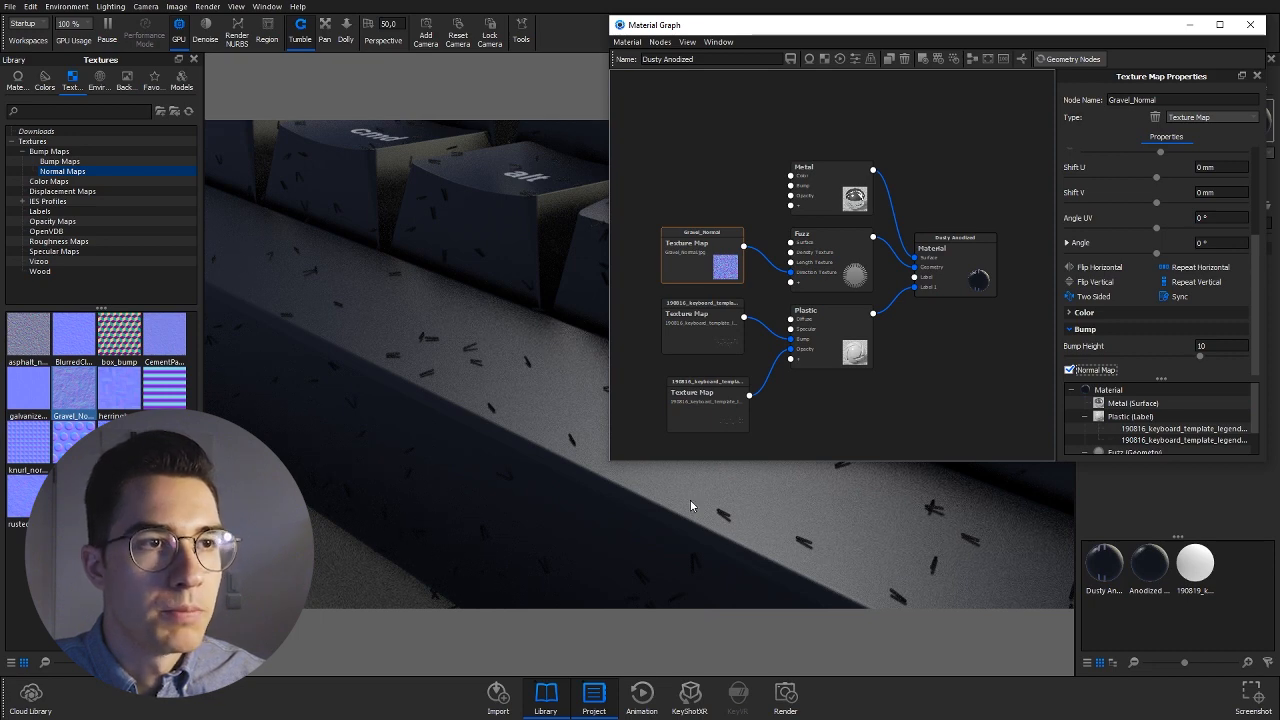
# Set the Gravel_Normal texture's bump height to 20 and regenerate the fuzz.
pyautogui.click(1205, 346)
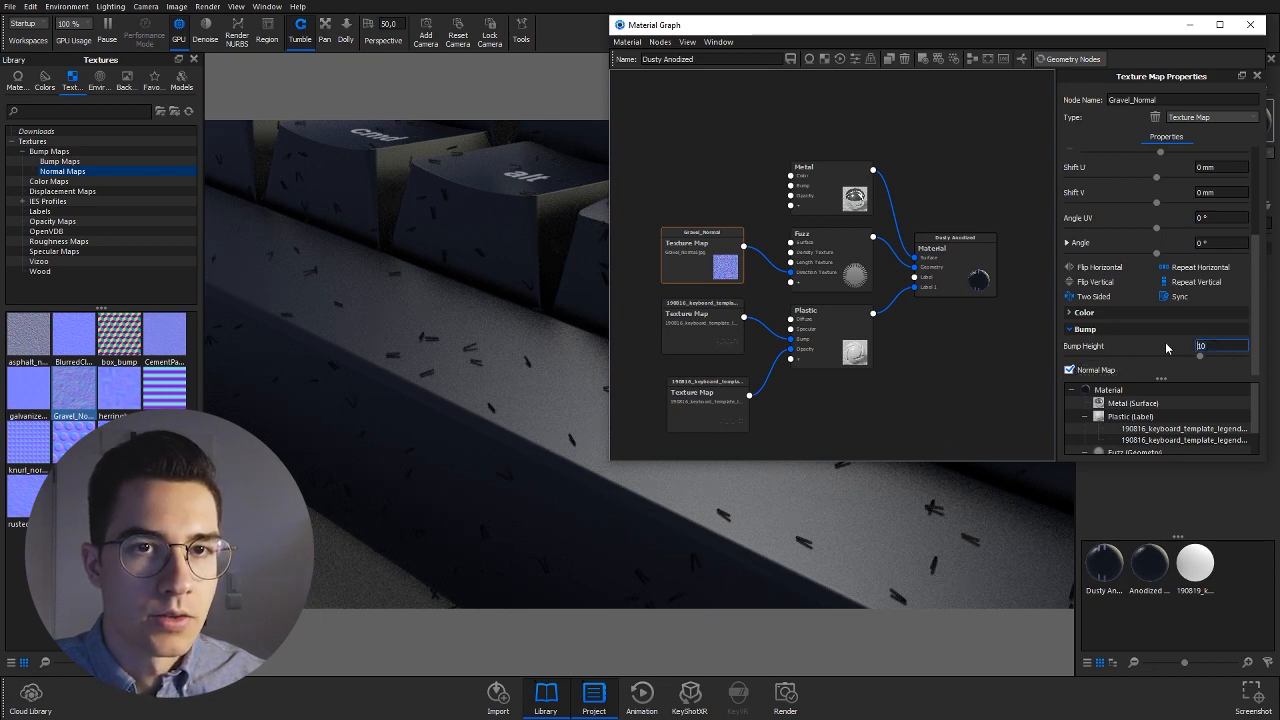
pyautogui.write('20')
pyautogui.press('Tab')
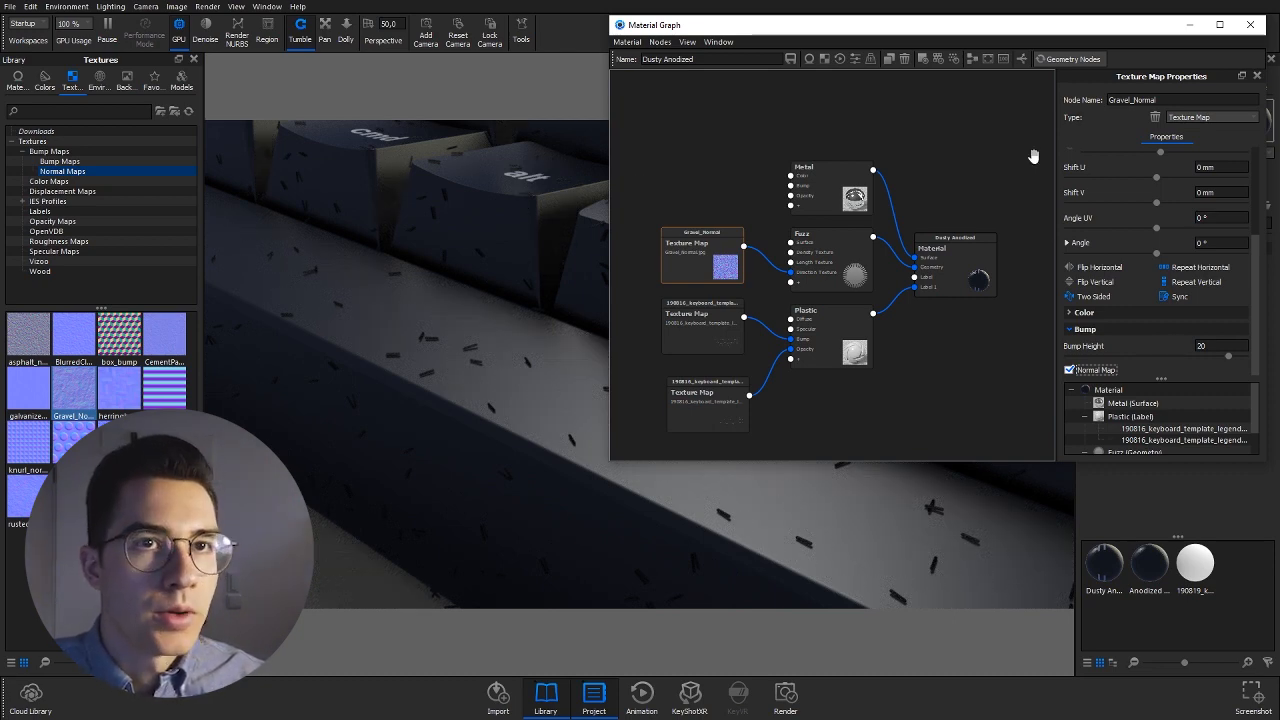
# Set the Fuzz node's length to 0.489 mm and length variation to 4.2, and execute the geometry node.
pyautogui.click(827, 268)
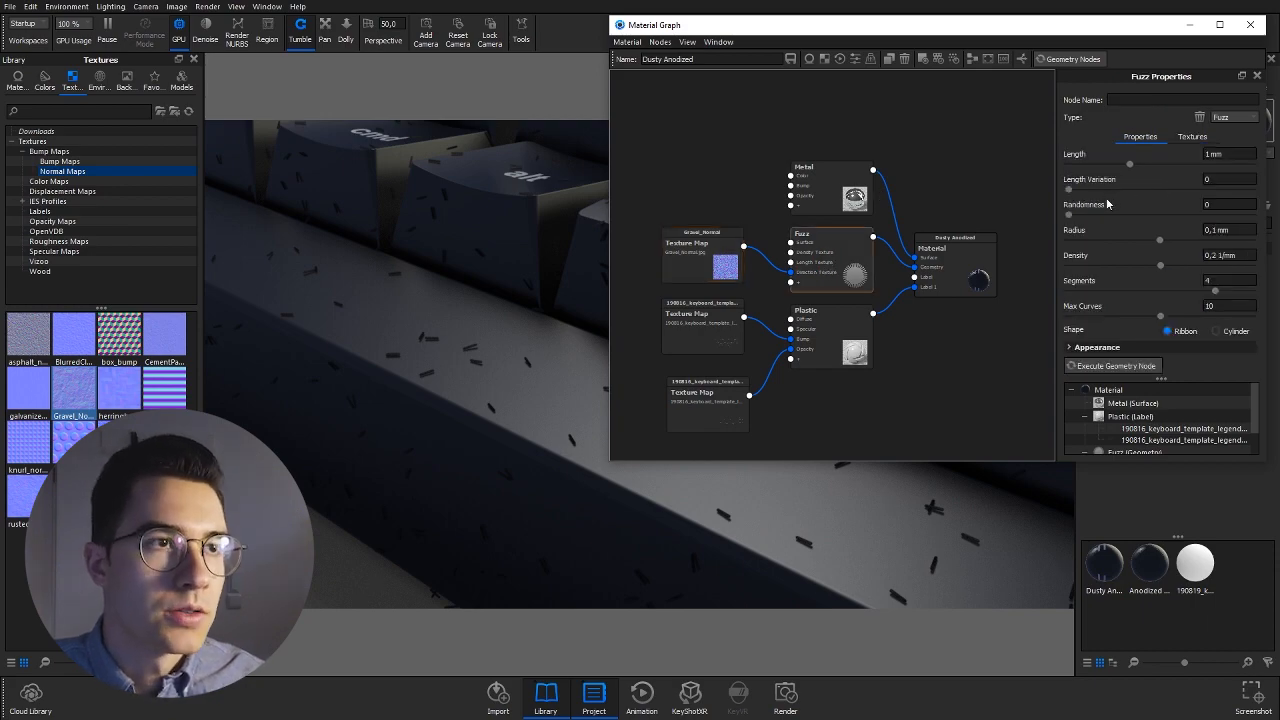
pyautogui.moveTo(458, 204); pyautogui.dragTo(596, 420)
pyautogui.moveTo(723, 30); pyautogui.dragTo(731, 31)
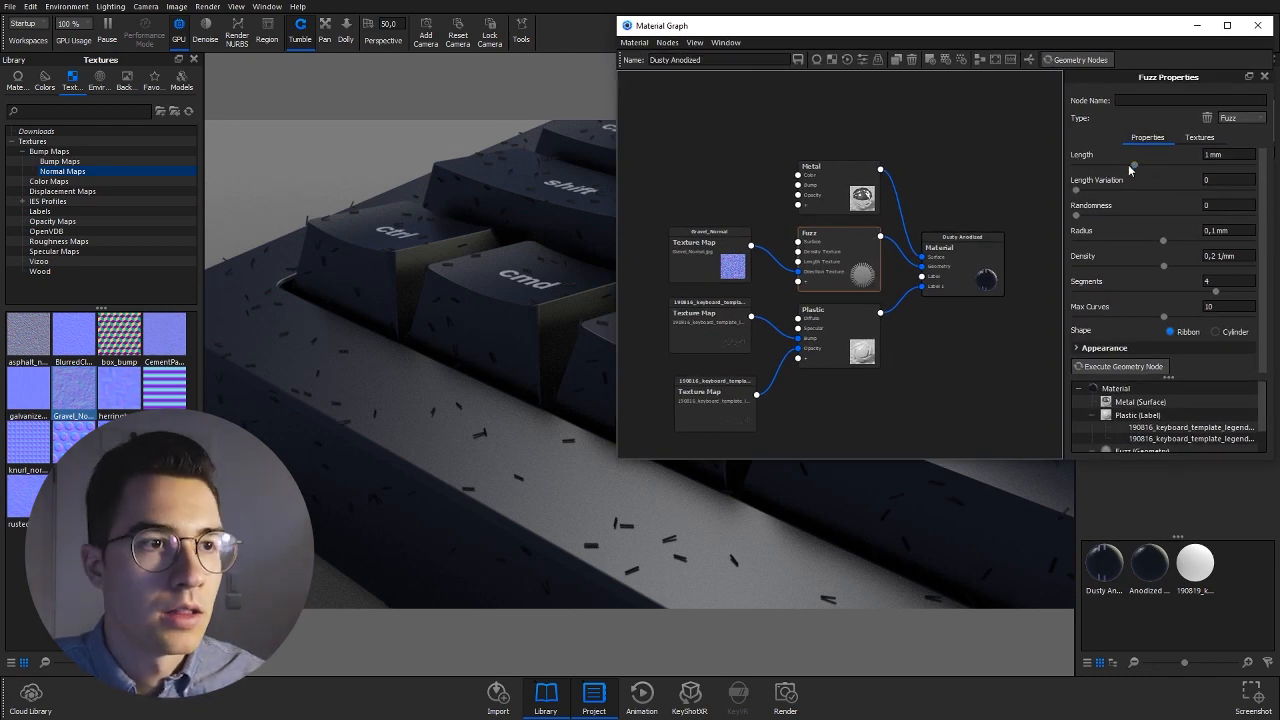
pyautogui.moveTo(1133, 166); pyautogui.dragTo(1225, 197)
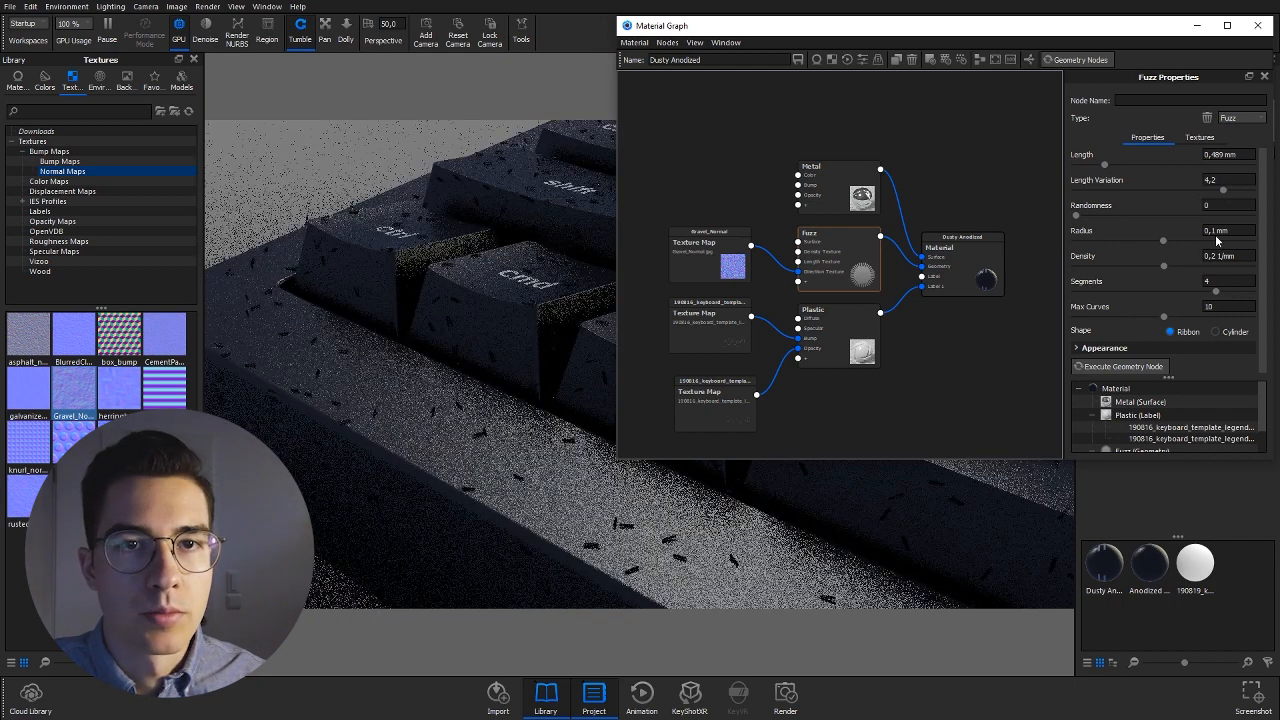
pyautogui.click(1136, 377)
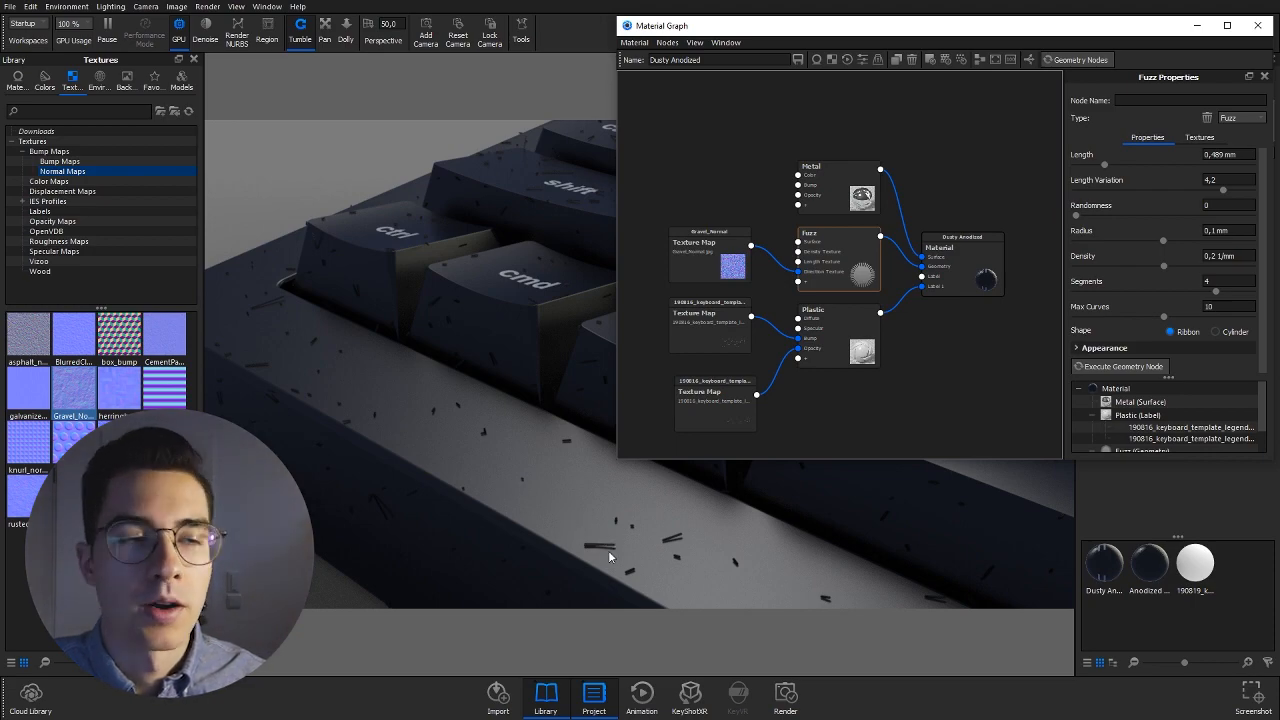
# Set the fuzz randomness to 1.01 and execute the geometry node to bend the fibres.
pyautogui.moveTo(605, 545); pyautogui.dragTo(374, 343)
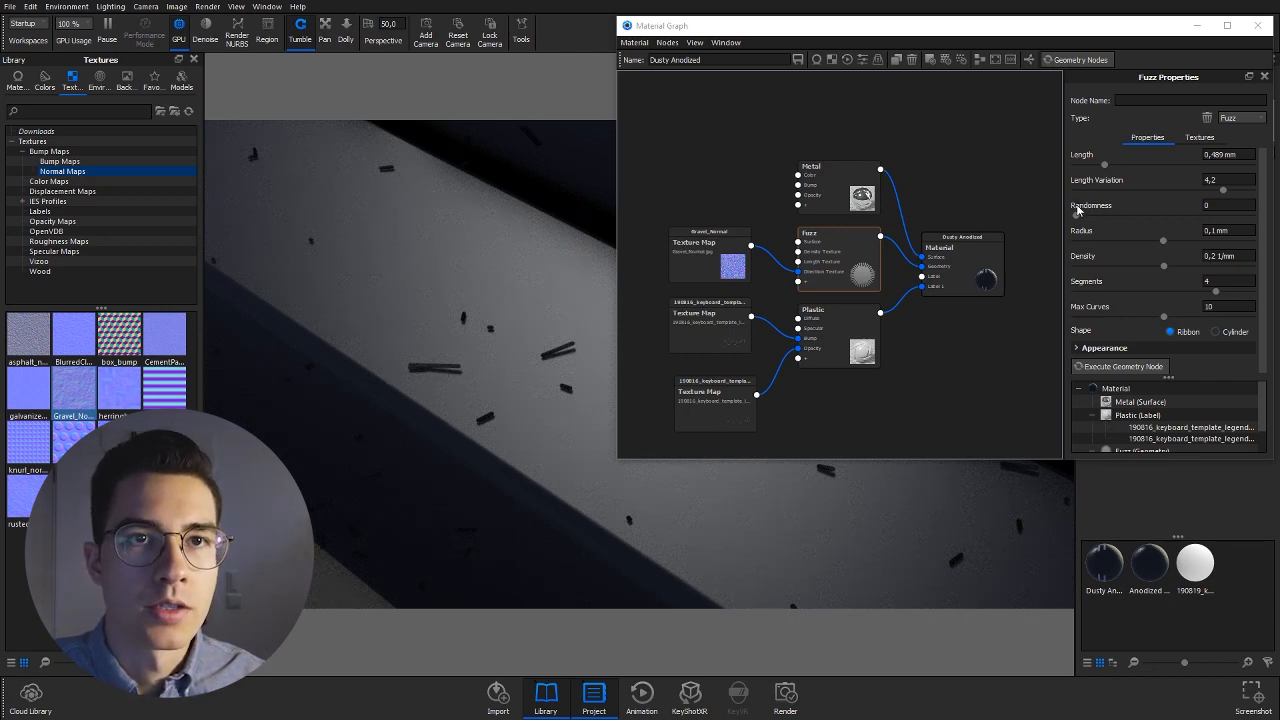
pyautogui.moveTo(1077, 216); pyautogui.dragTo(1111, 216)
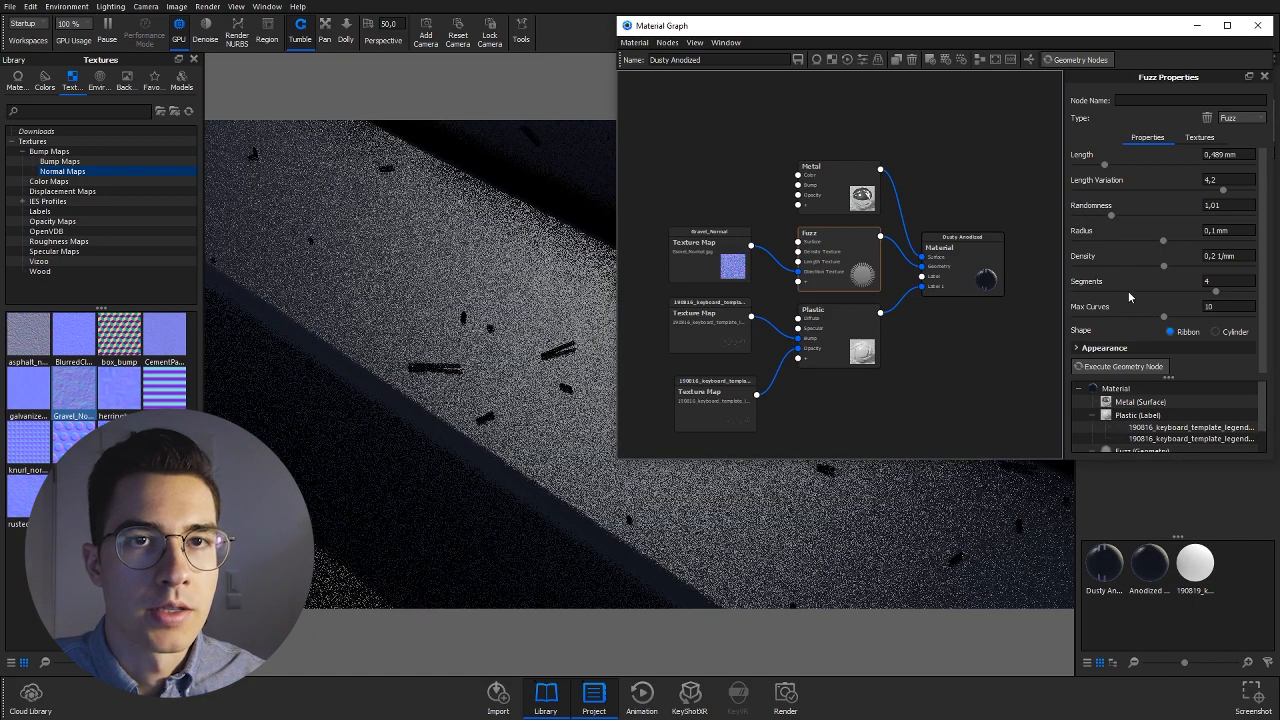
pyautogui.click(1113, 368)
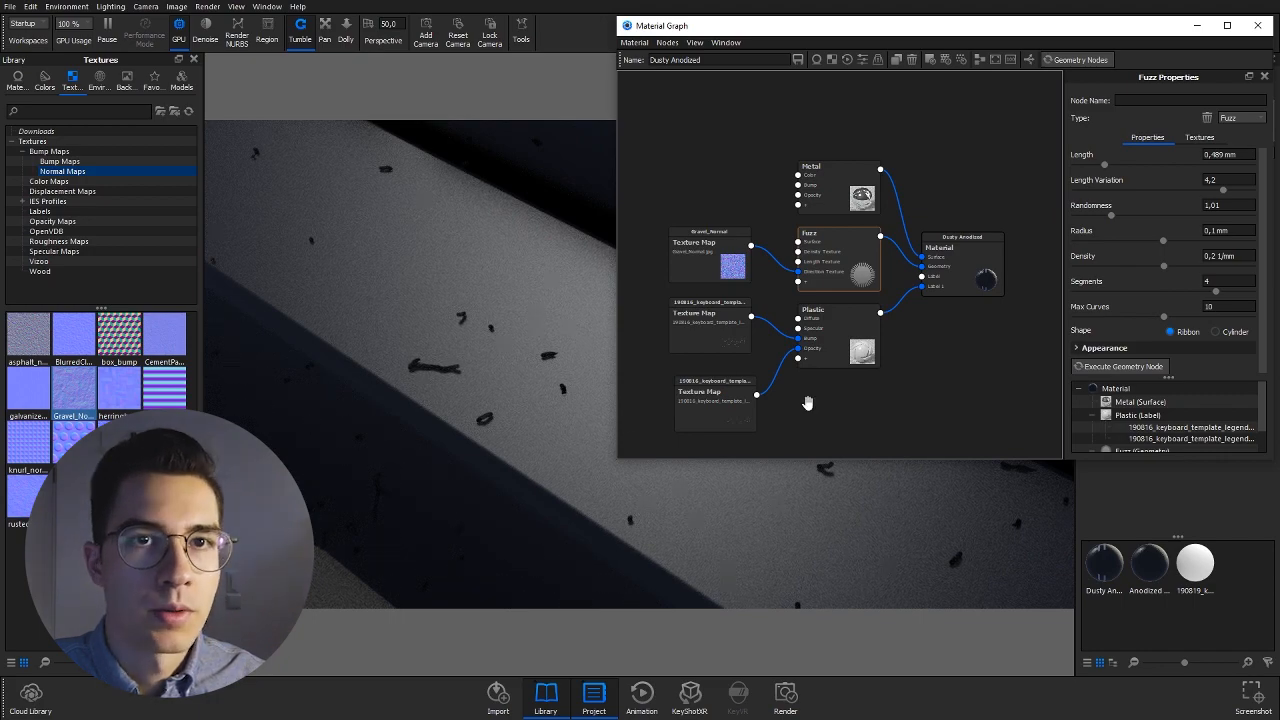
# Switch the fuzz shape to Cylinder and set the fibres' appearance color to white.
pyautogui.moveTo(446, 294); pyautogui.dragTo(613, 368)
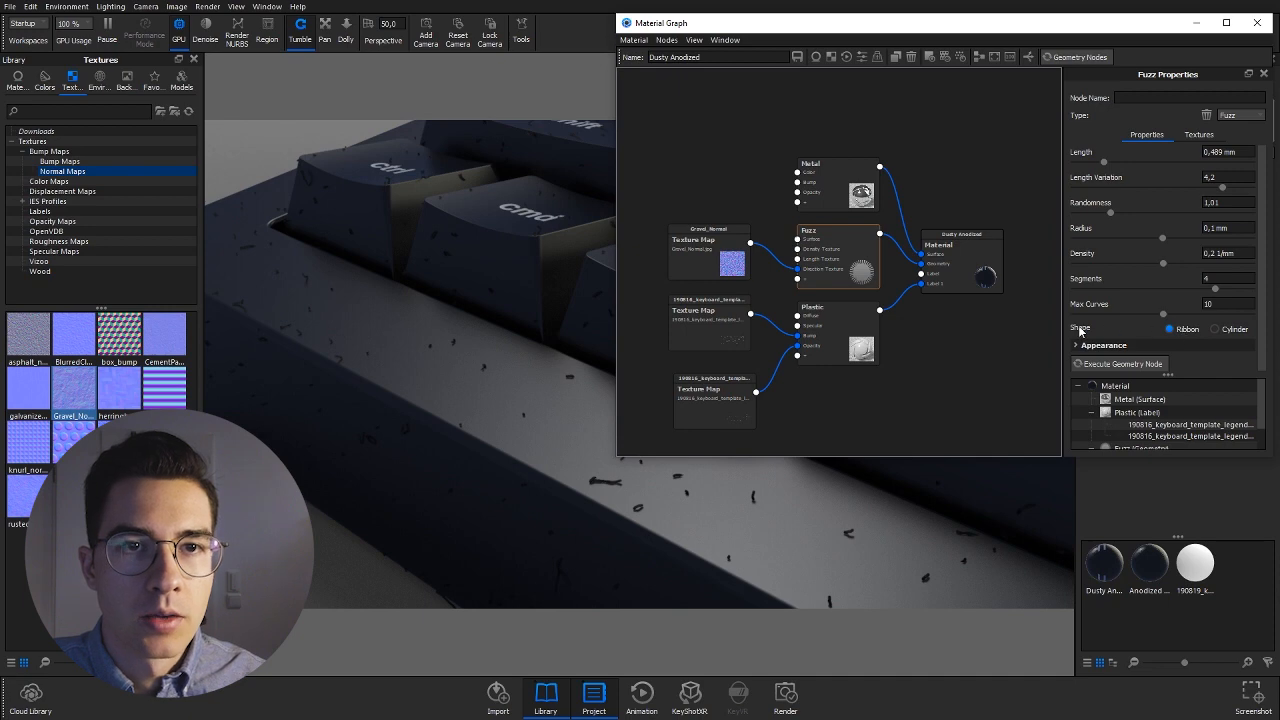
pyautogui.click(1232, 331)
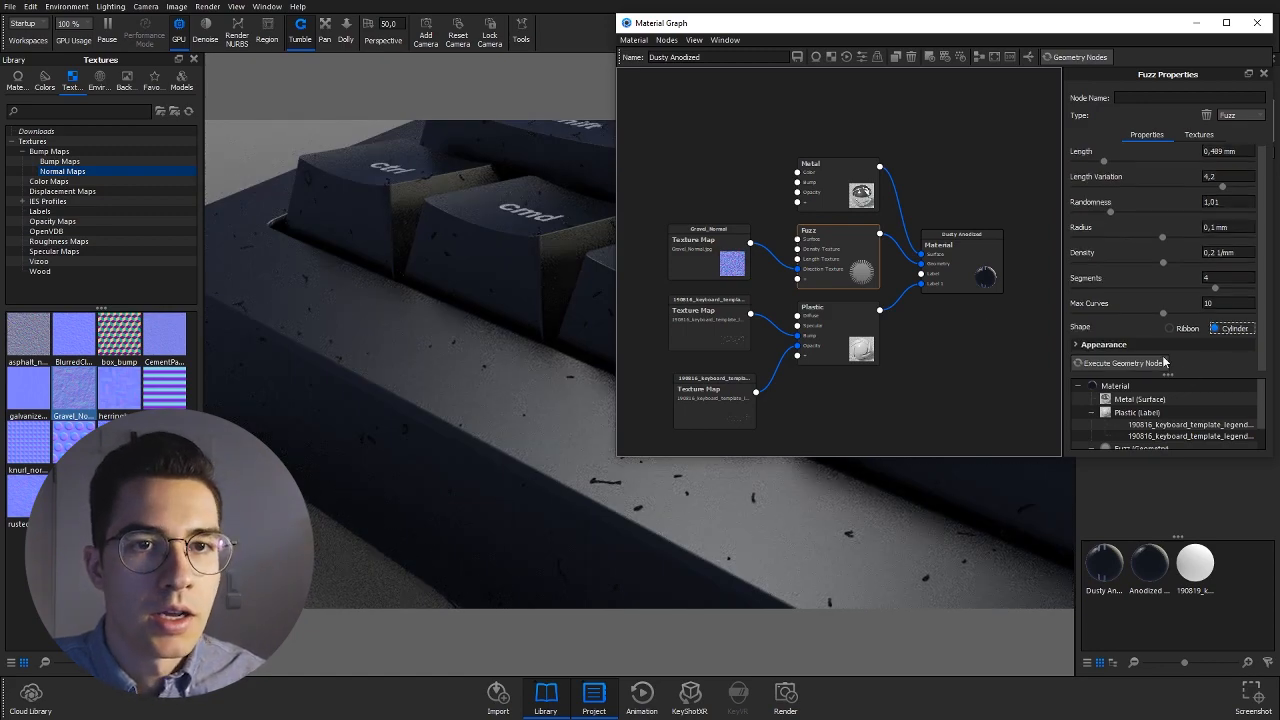
pyautogui.click(1090, 346)
pyautogui.scroll(-3, 1121, 308)
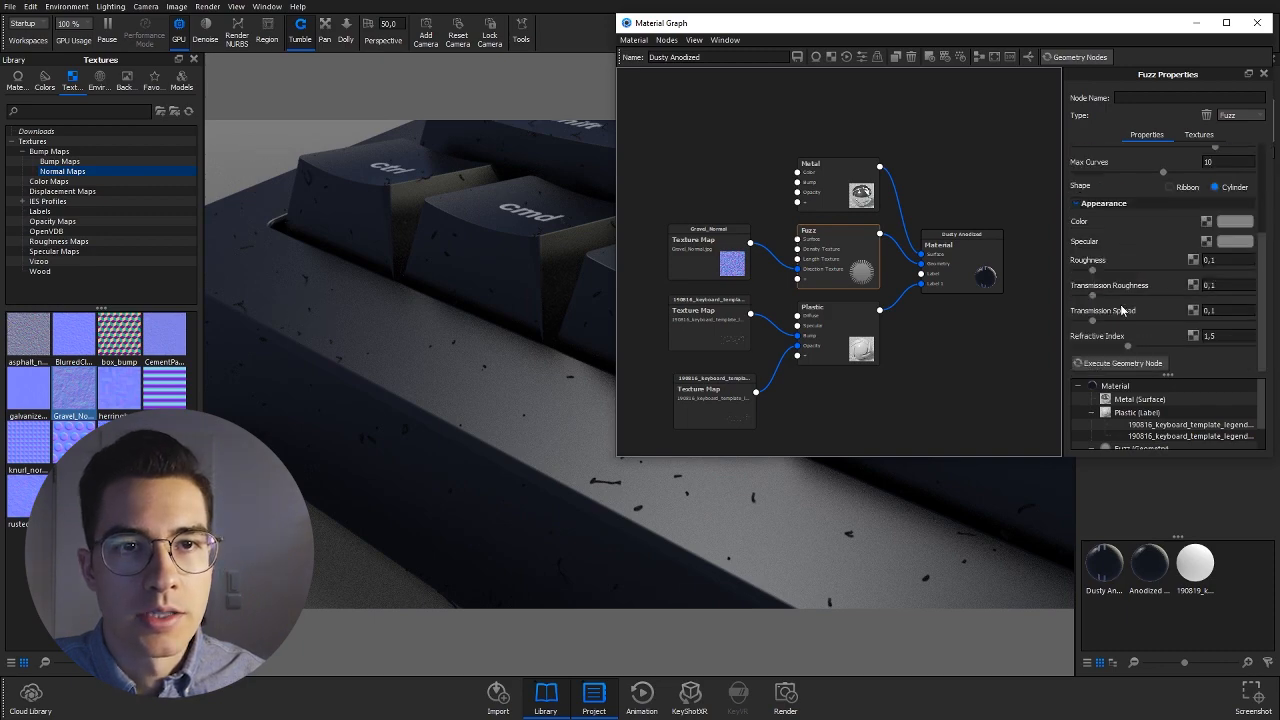
pyautogui.click(1233, 224)
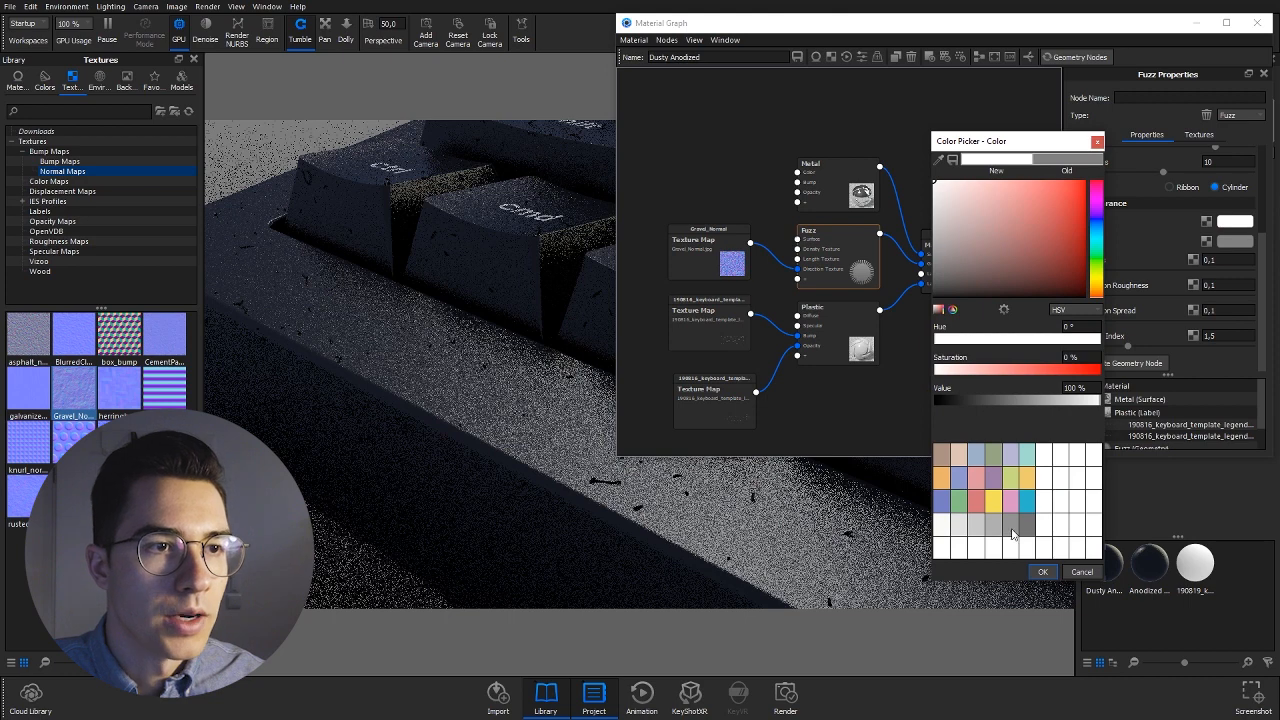
pyautogui.click(1171, 241)
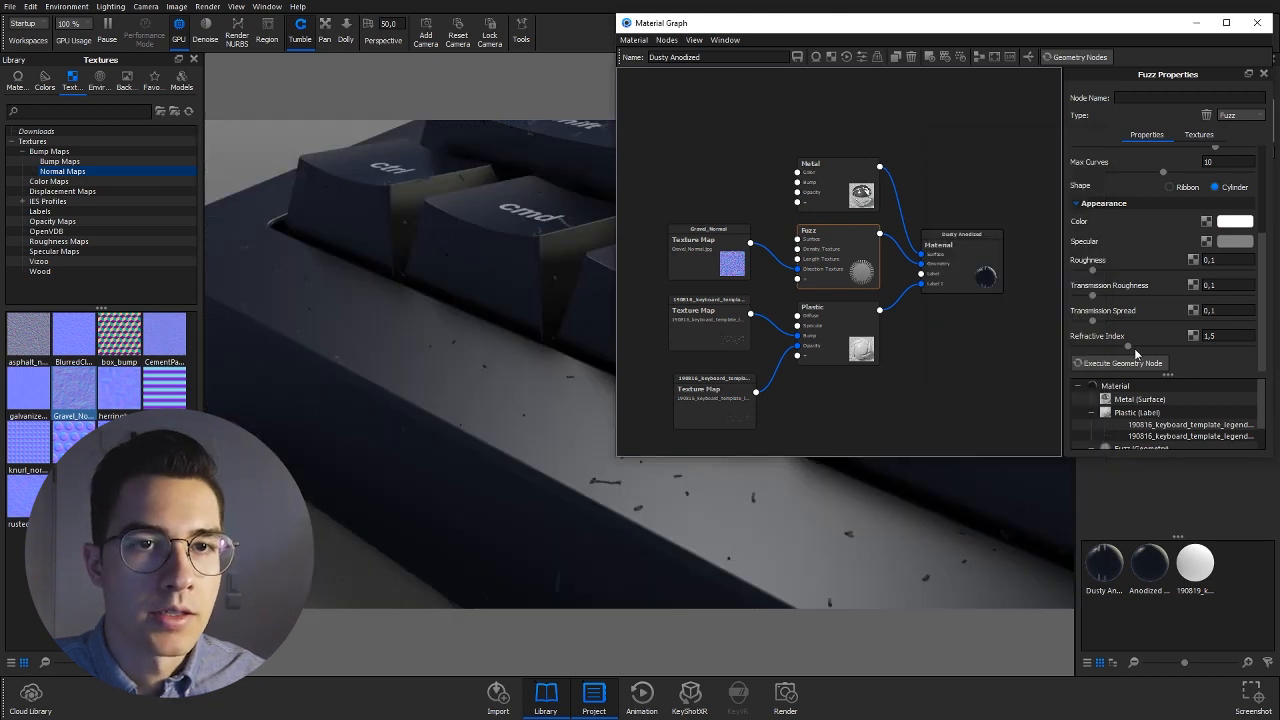
pyautogui.click(1078, 204)
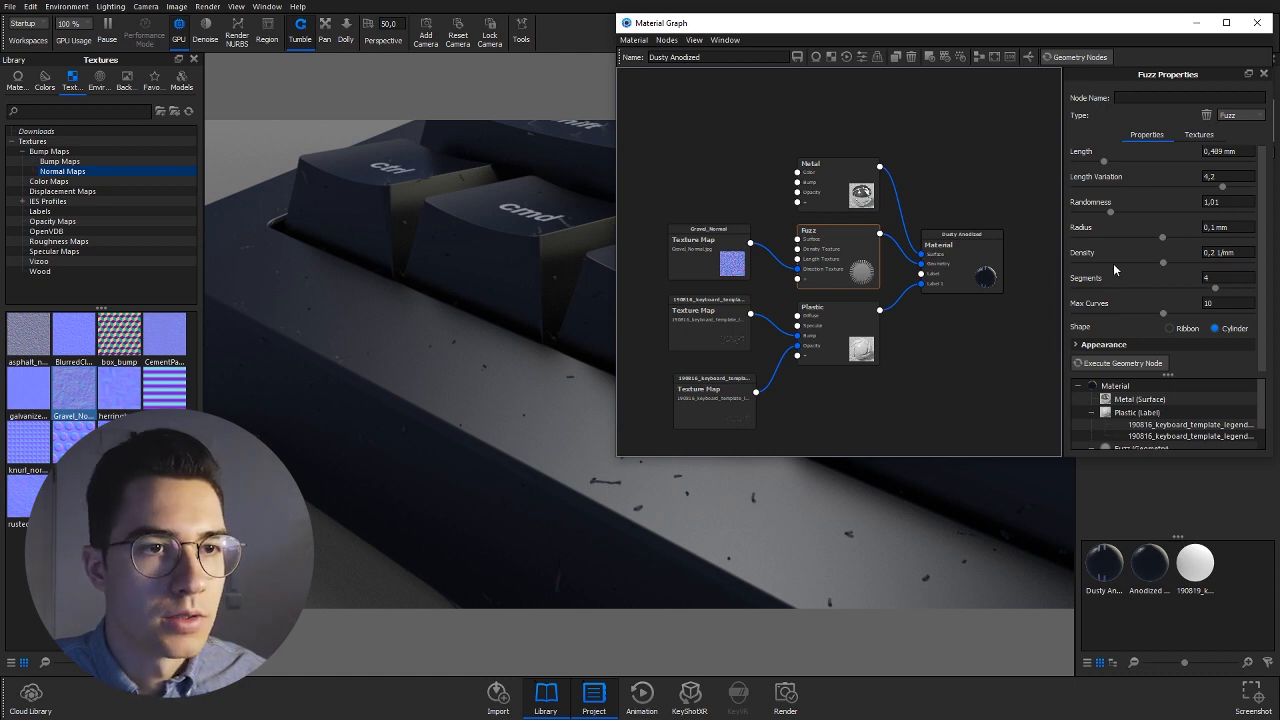
# Set the fuzz radius to 0.06 mm and regenerate the fuzz.
pyautogui.moveTo(1162, 238); pyautogui.dragTo(1123, 249)
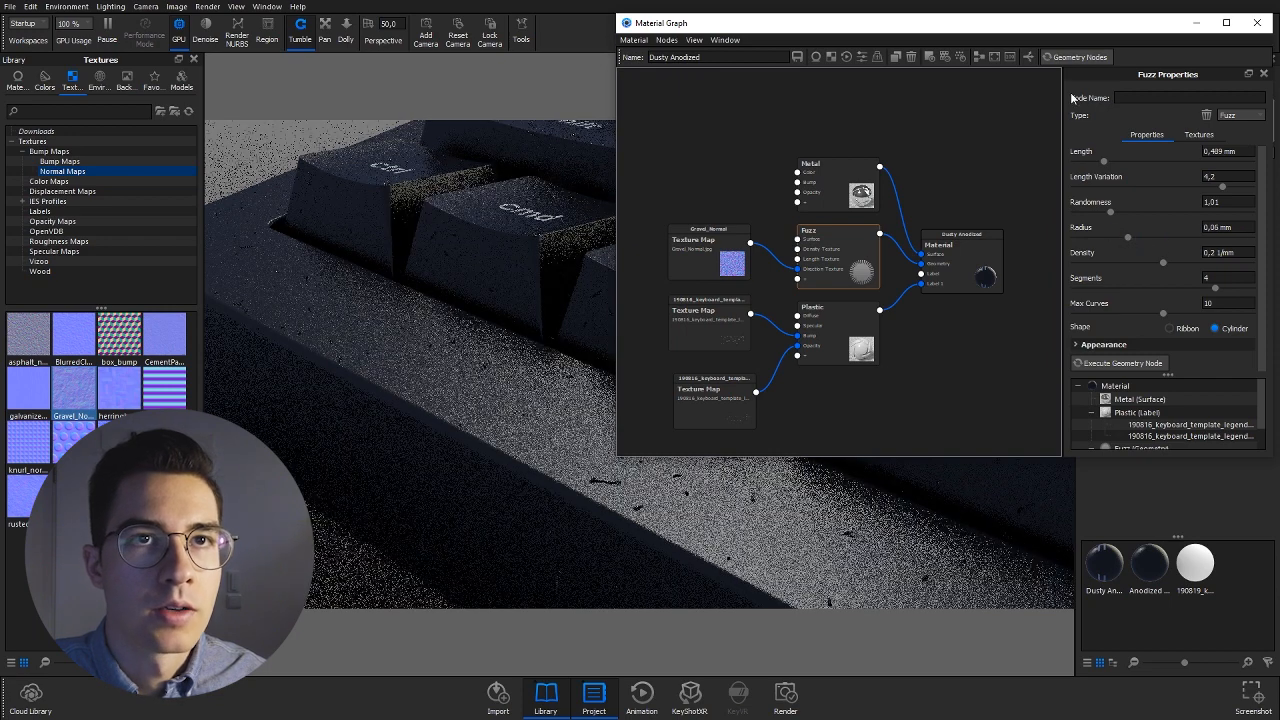
pyautogui.click(1057, 57)
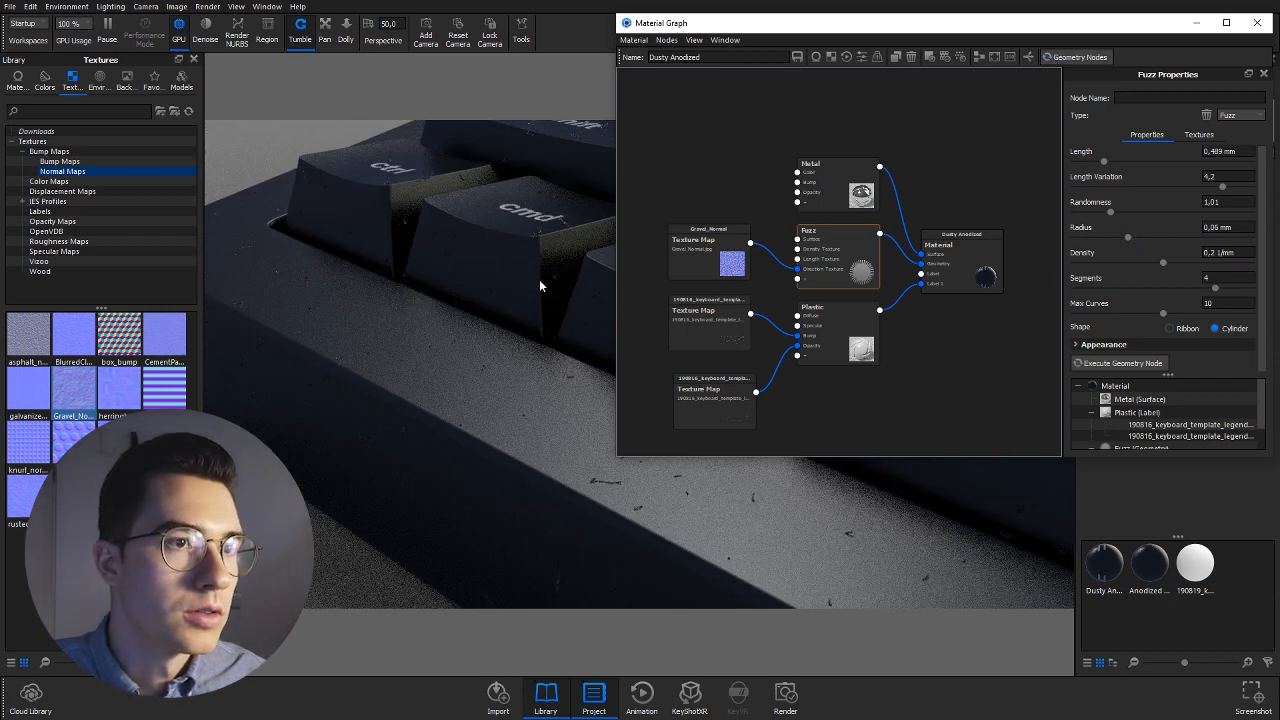
pyautogui.moveTo(539, 285); pyautogui.dragTo(490, 399)
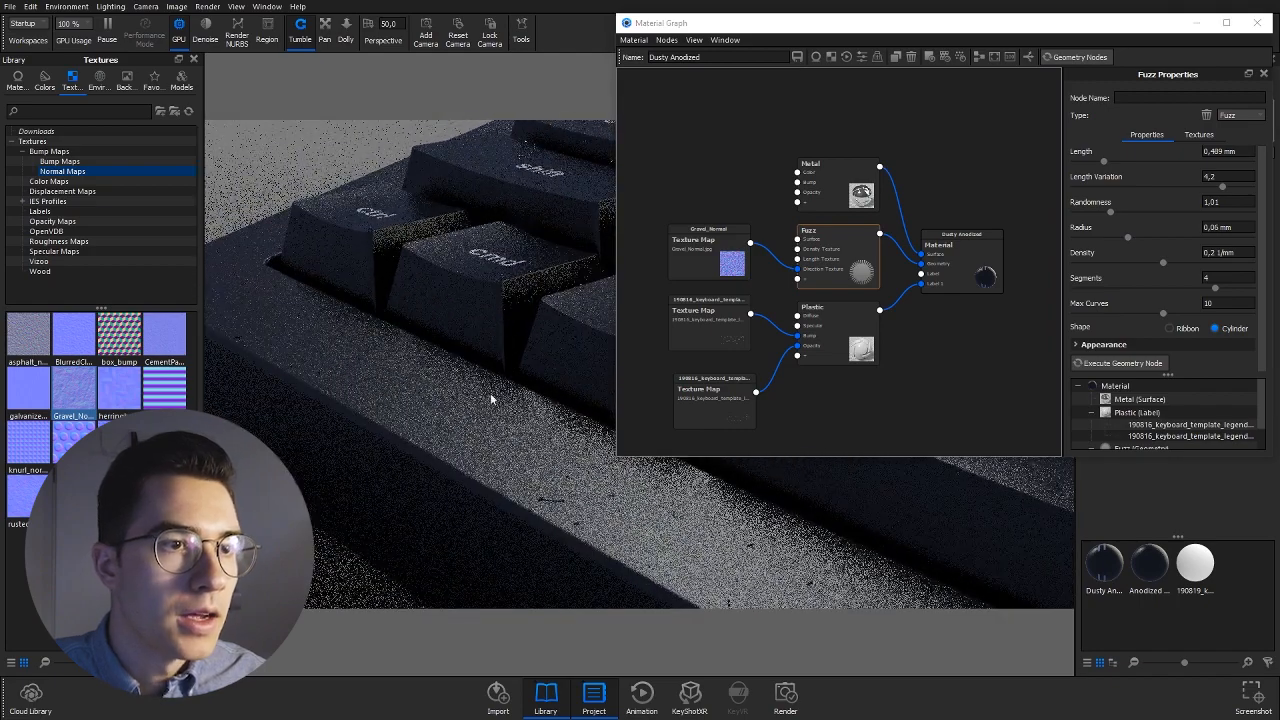
# Close the material graph and inspect the dust fibres across the keyboard.
pyautogui.click(1255, 27)
pyautogui.scroll(-3, 749, 372)
pyautogui.scroll(2, 832, 428)
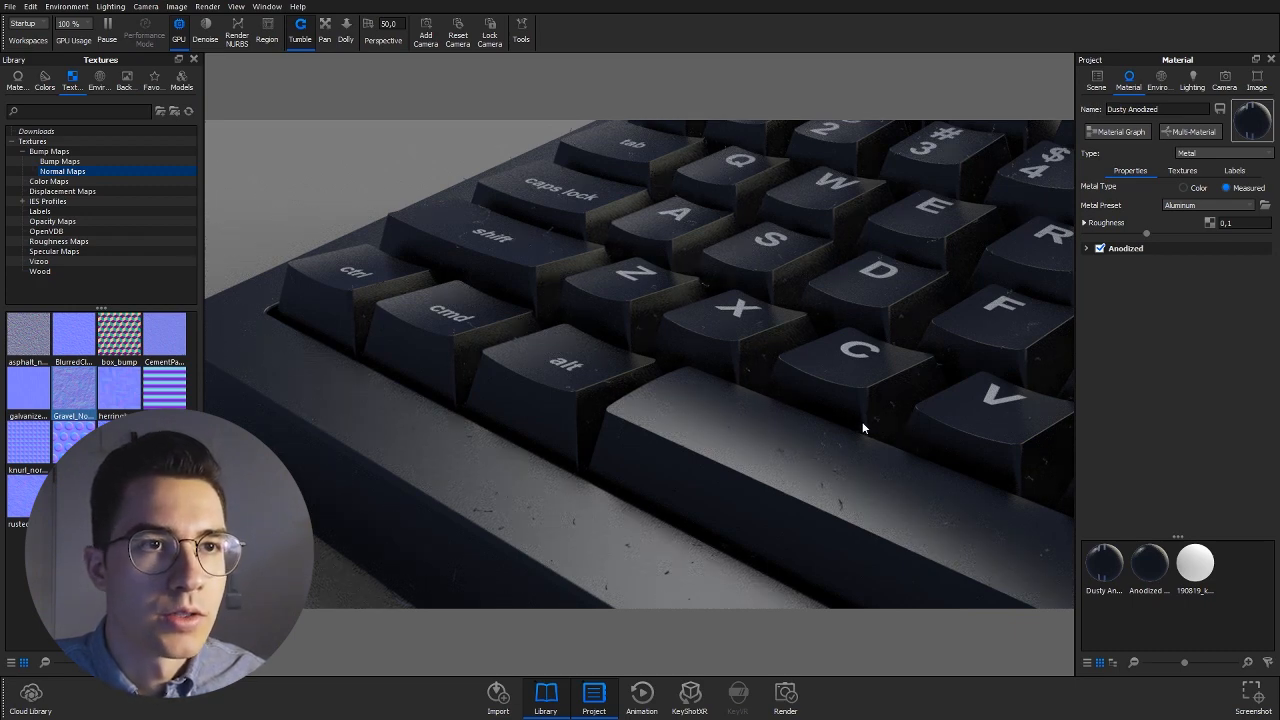
# Reopen the Dusty Anodized material graph, make room between the Metal, Fuzz and Gravel_Normal nodes, and add a Granite texture node.
pyautogui.click(1115, 132)
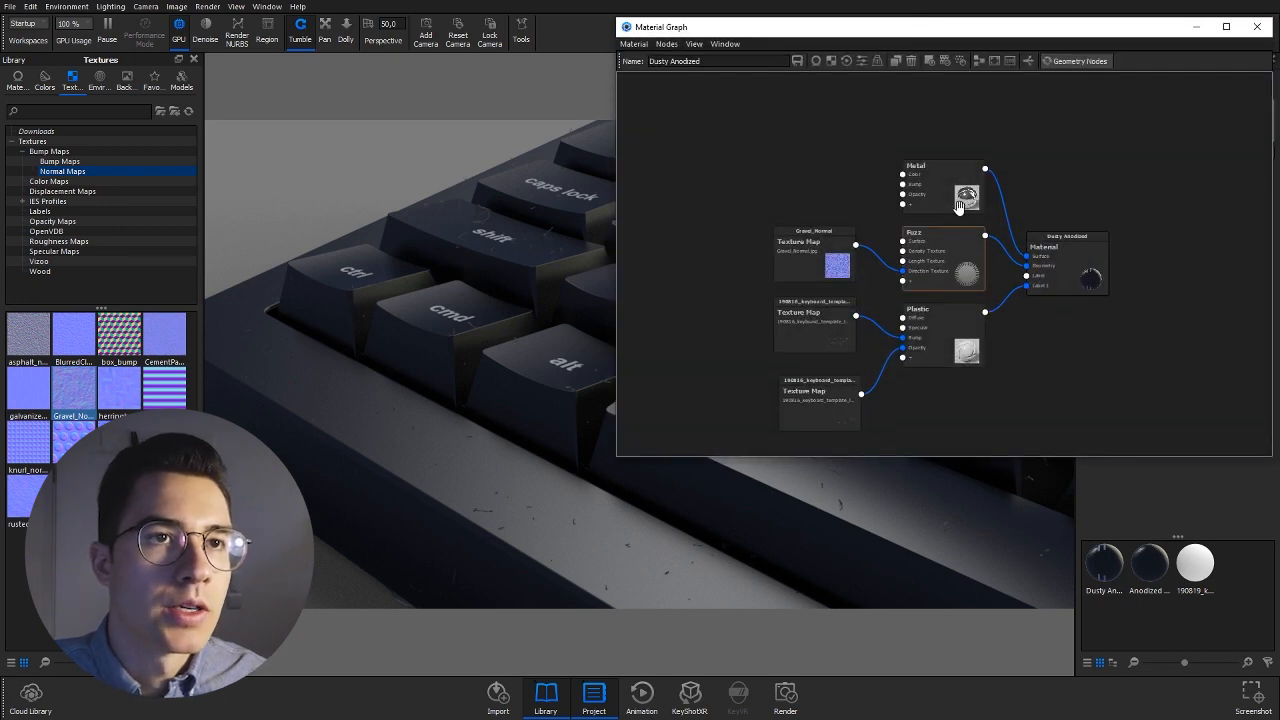
pyautogui.moveTo(959, 208); pyautogui.dragTo(964, 179)
pyautogui.moveTo(951, 250); pyautogui.dragTo(953, 221)
pyautogui.moveTo(830, 265); pyautogui.dragTo(833, 273)
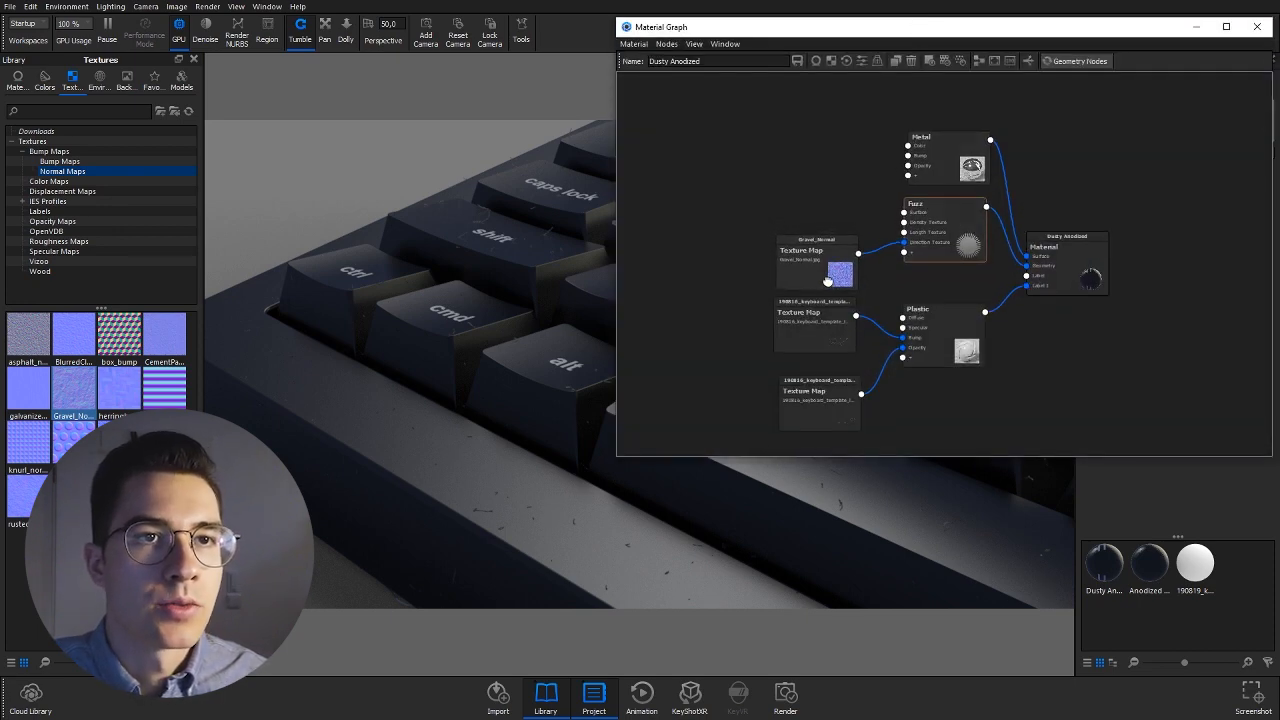
pyautogui.rightClick(826, 208)
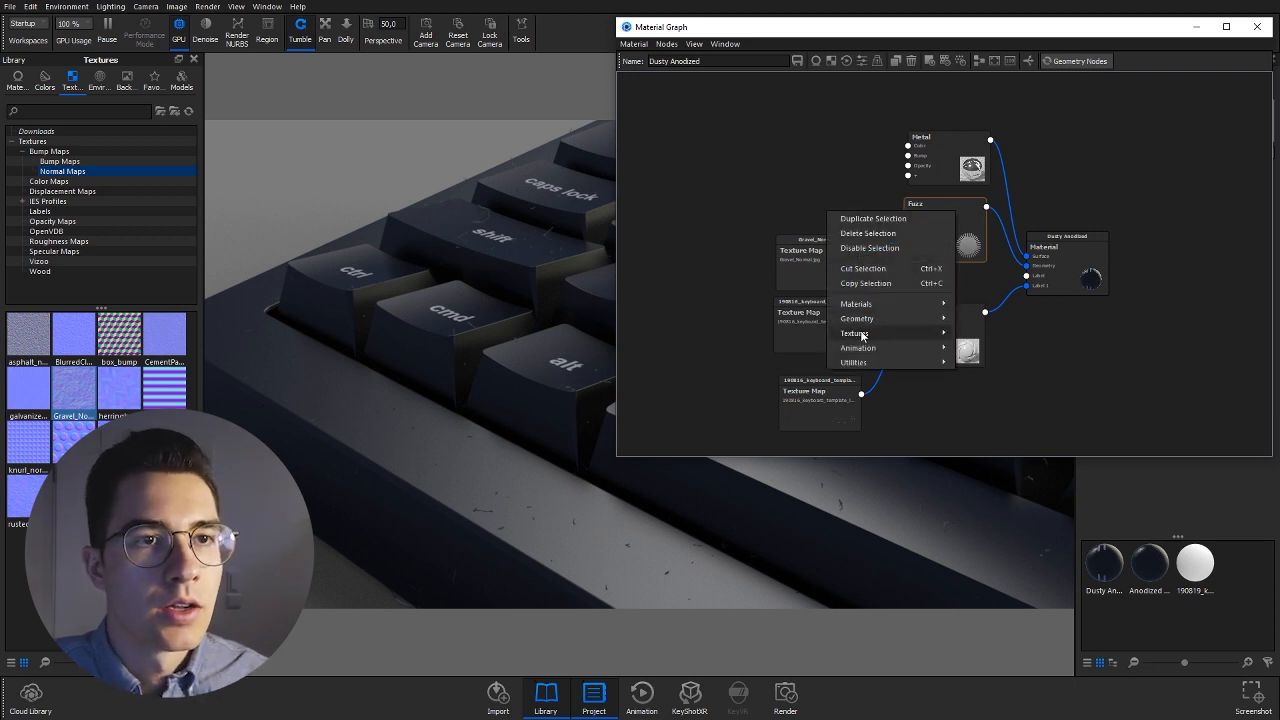
pyautogui.moveTo(862, 334)
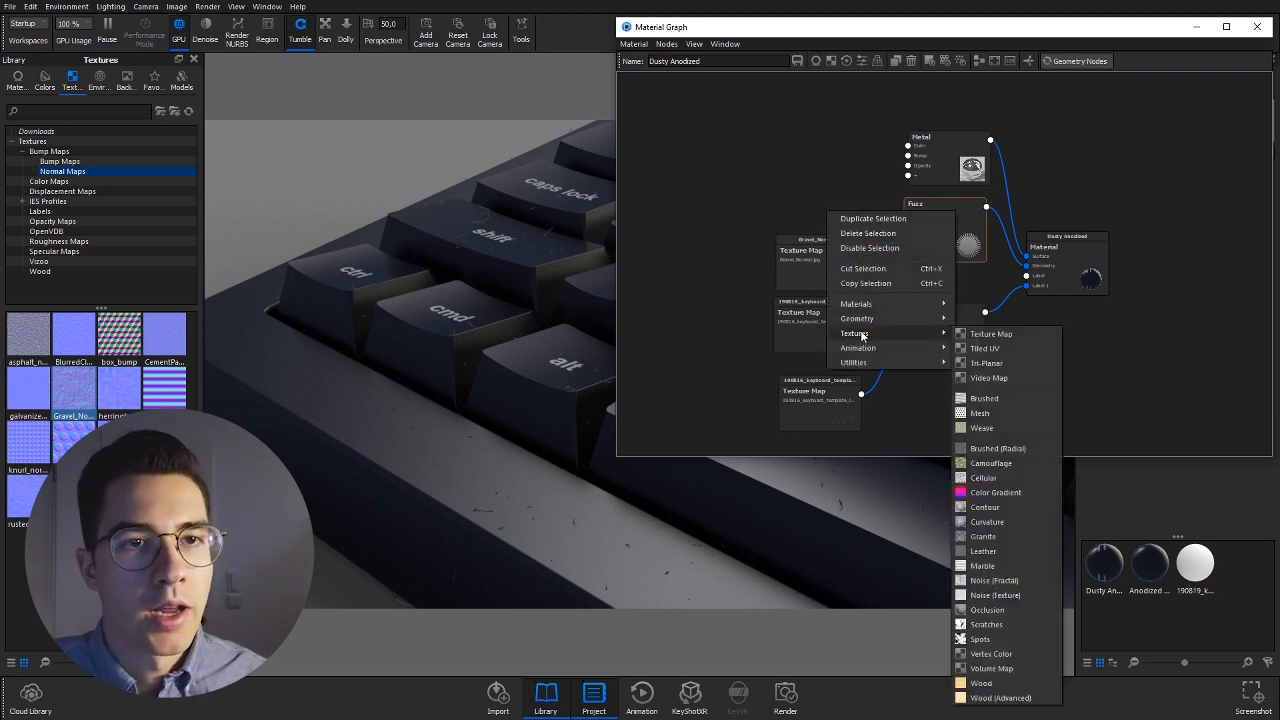
pyautogui.click(975, 538)
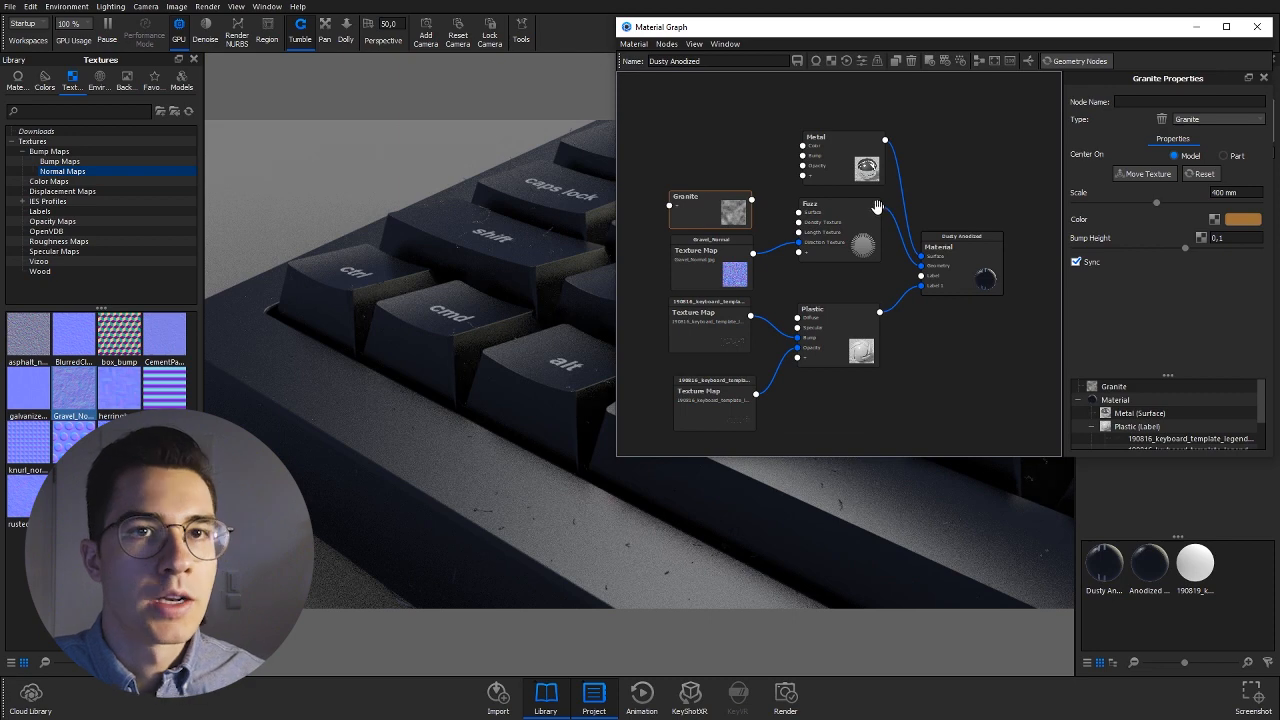
# Preview the Granite texture on the model while setting its color to white and its scale to 160.2 mm.
pyautogui.click(932, 62)
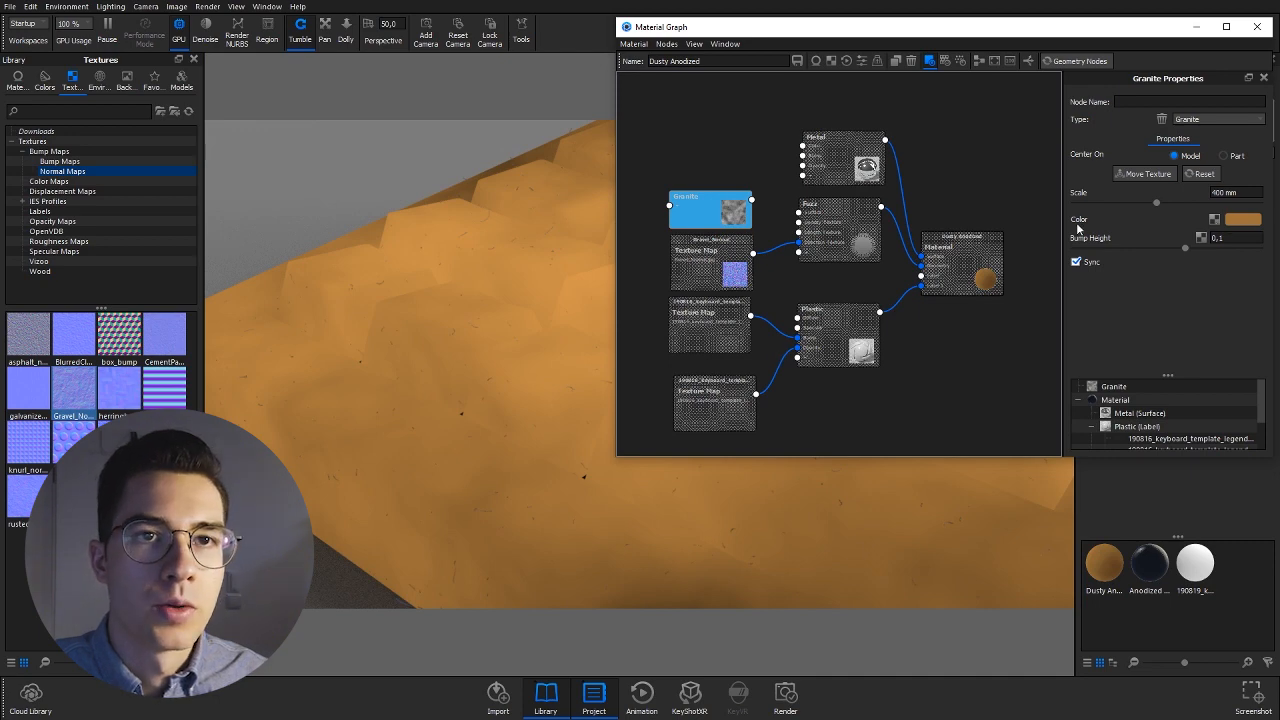
pyautogui.click(1240, 219)
pyautogui.click(940, 182)
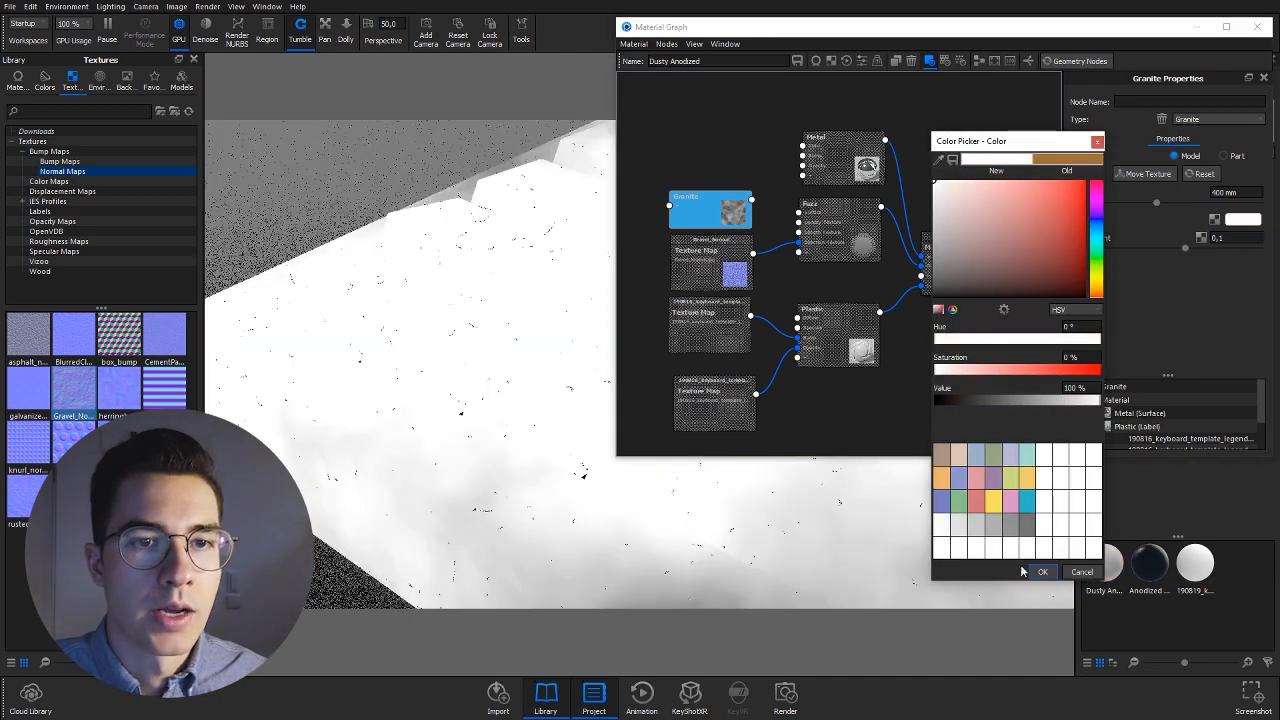
pyautogui.click(1040, 578)
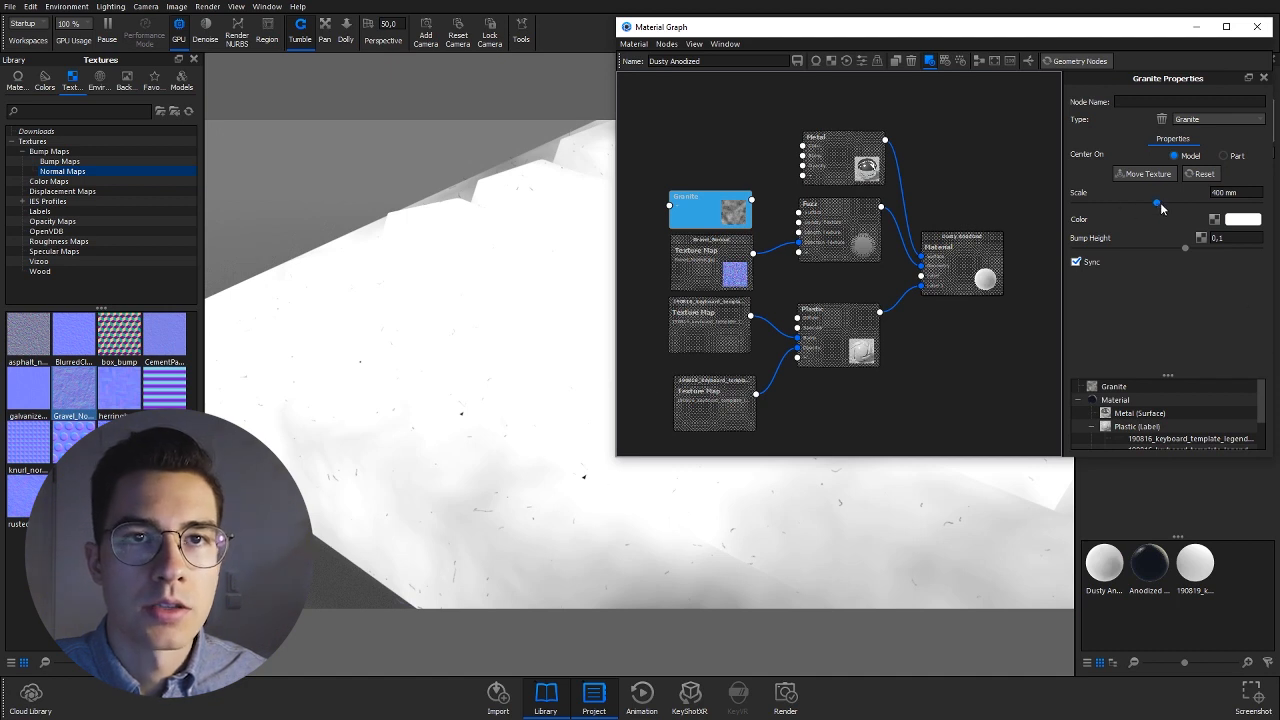
pyautogui.moveTo(1158, 202); pyautogui.dragTo(1108, 203)
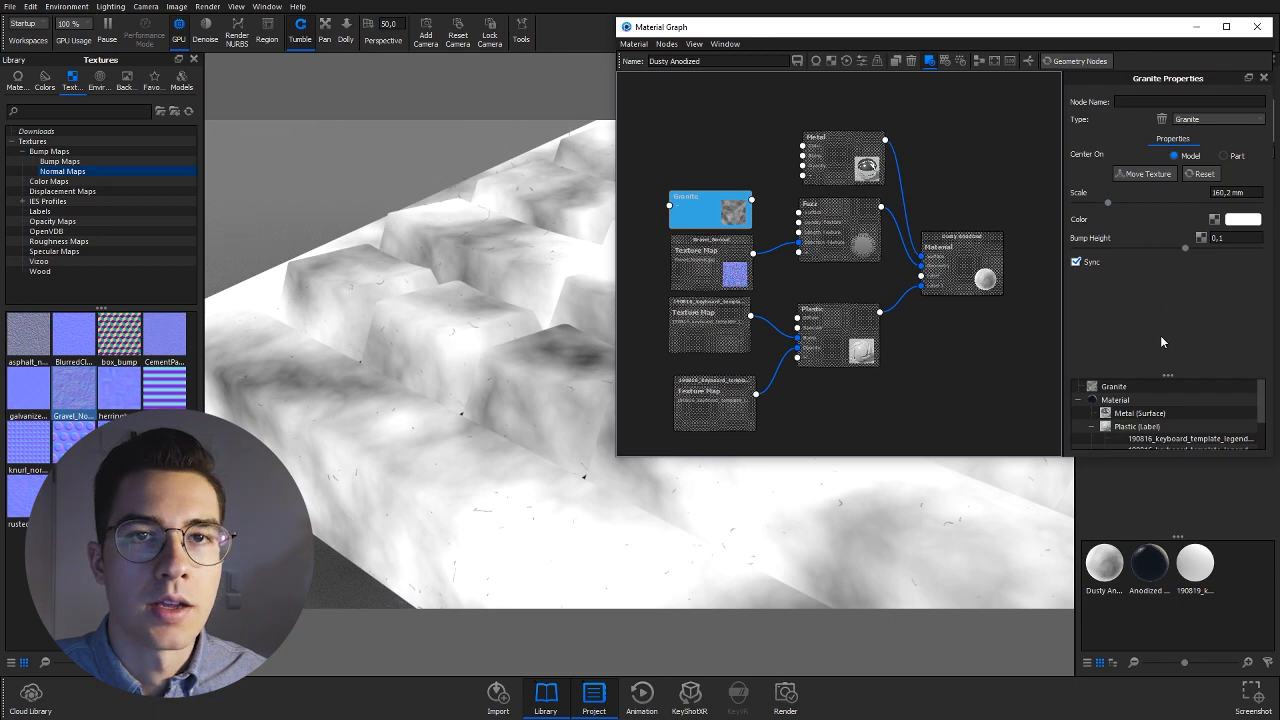
pyautogui.click(924, 62)
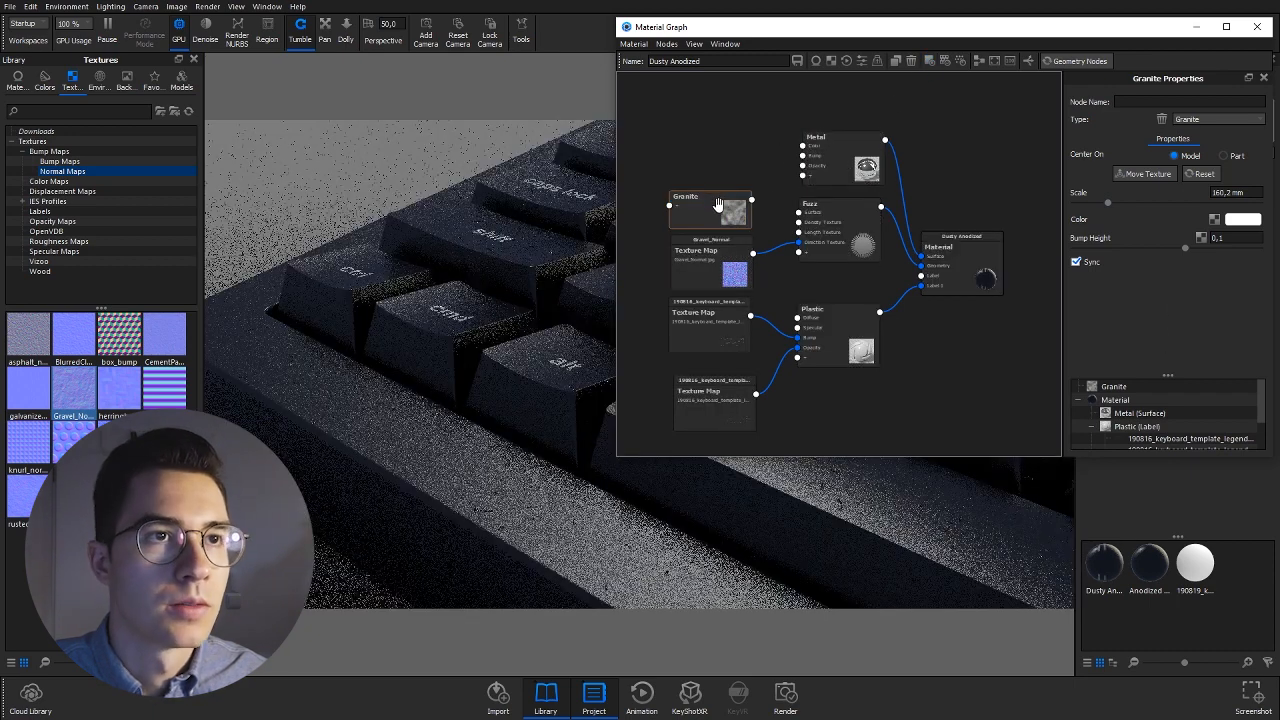
# Connect the Granite texture to the Fuzz node's Density Texture input and regenerate the fuzz.
pyautogui.moveTo(753, 200); pyautogui.dragTo(799, 223)
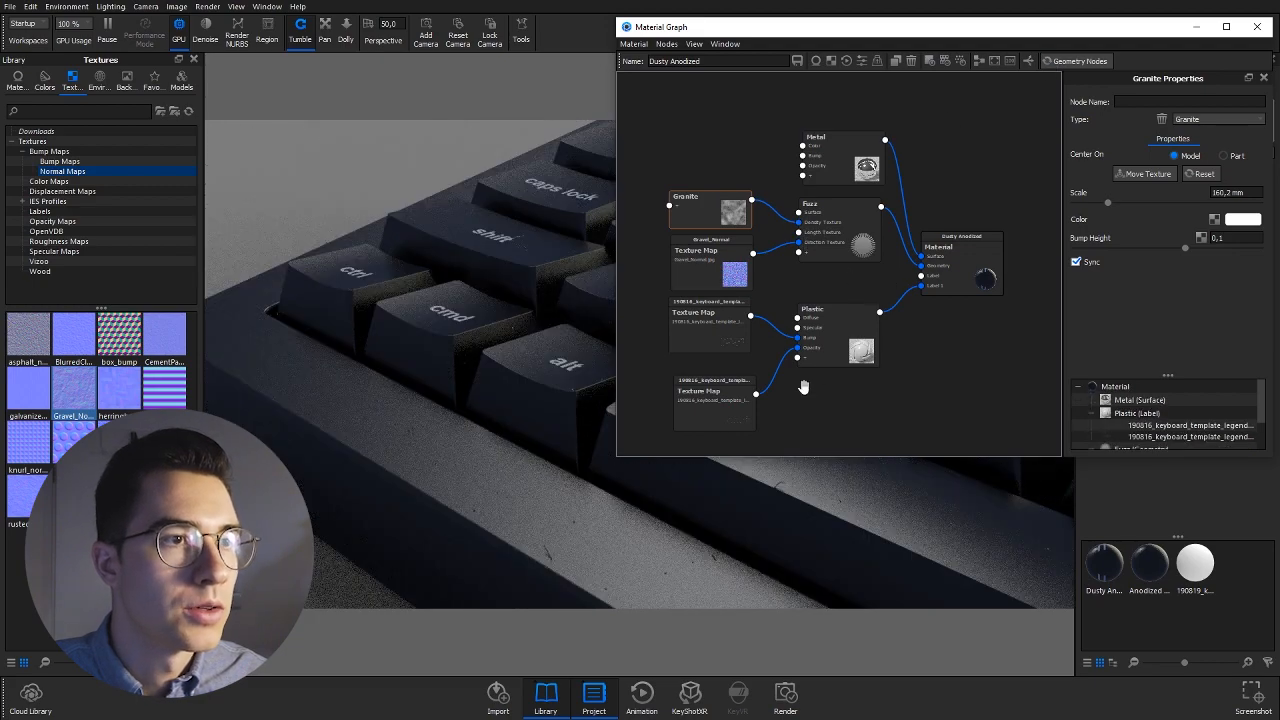
pyautogui.click(836, 246)
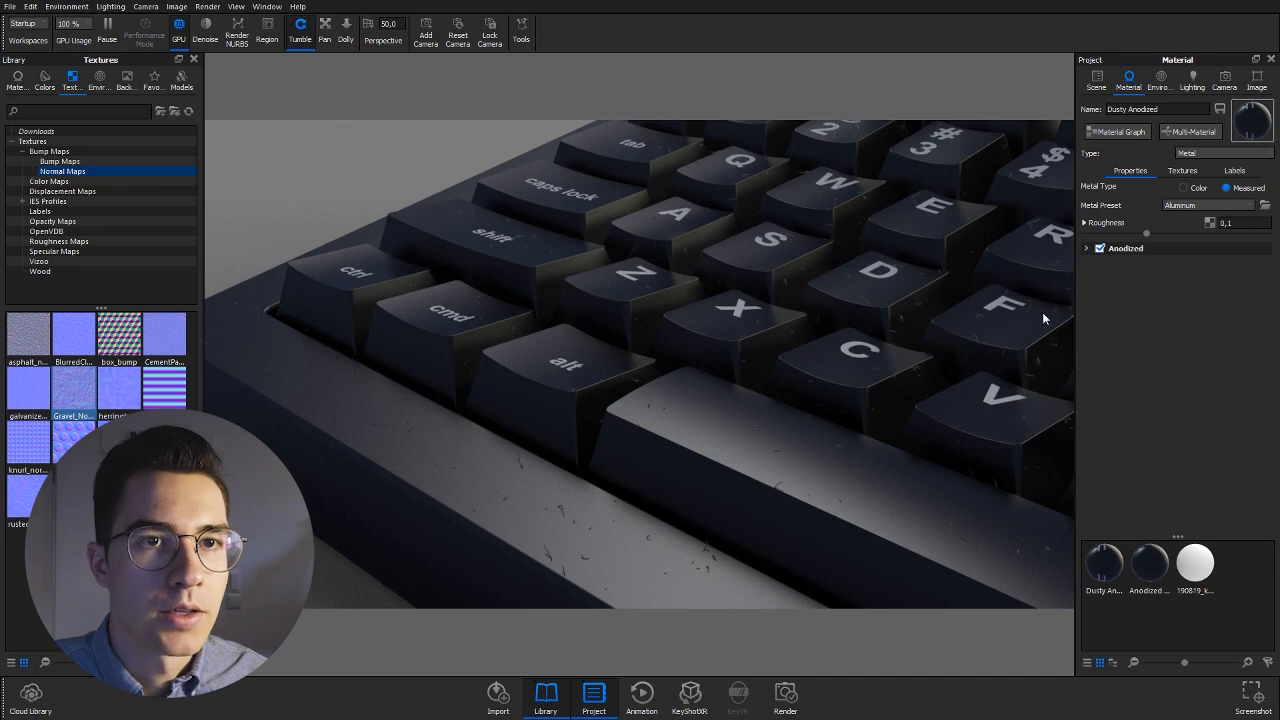
# View the keyboard through Camera 2 and switch the view to Camera 1.
pyautogui.click(1184, 129)
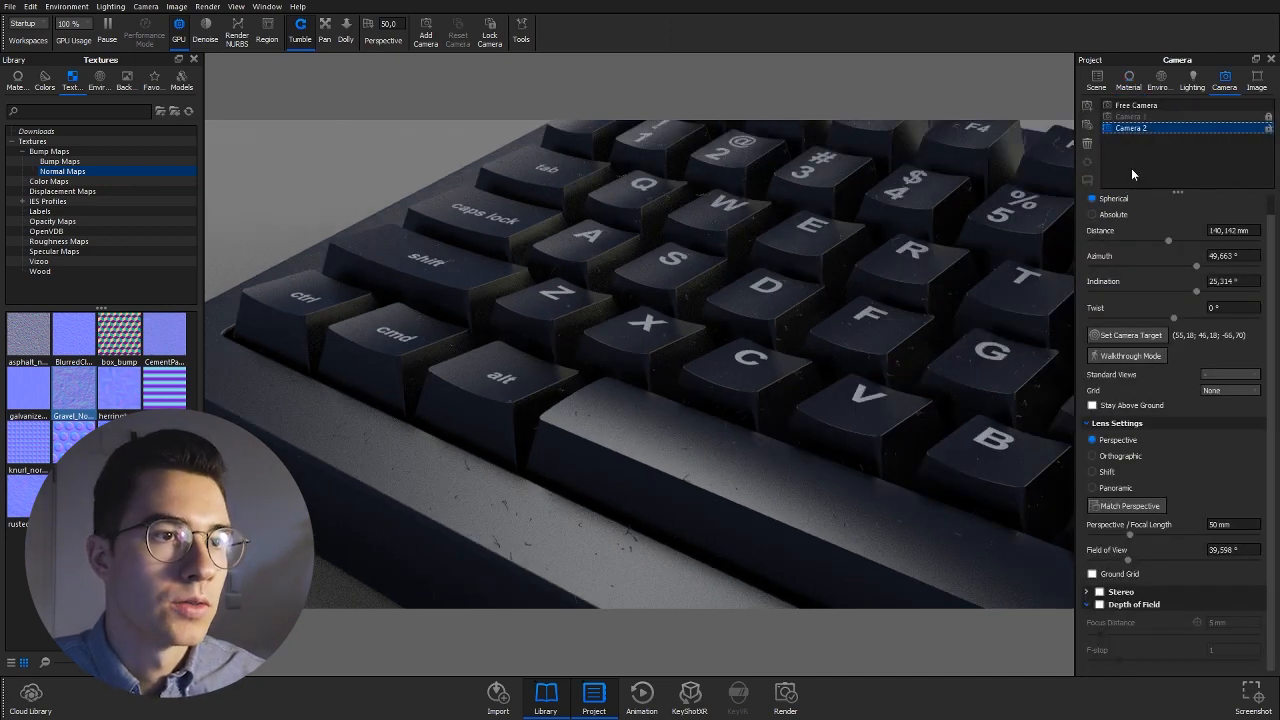
pyautogui.keyDown('shift'); pyautogui.click(1128, 117); pyautogui.keyUp('shift')
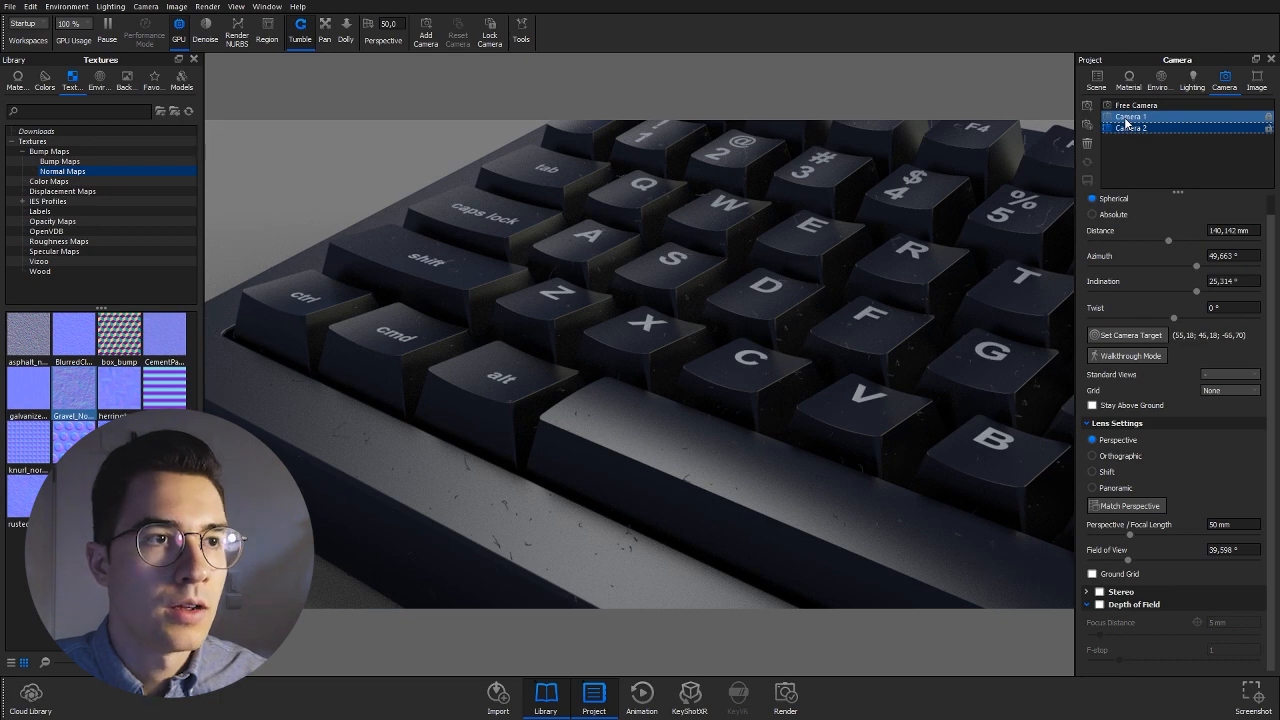
pyautogui.click(1126, 118)
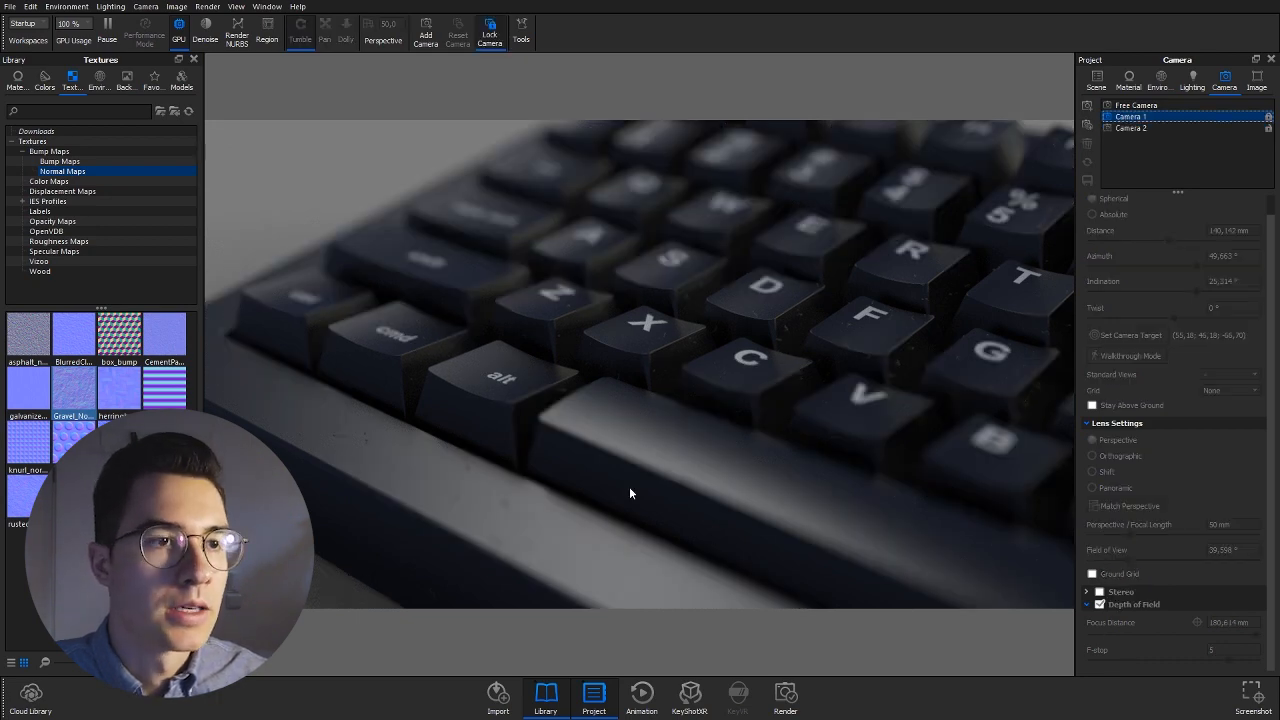